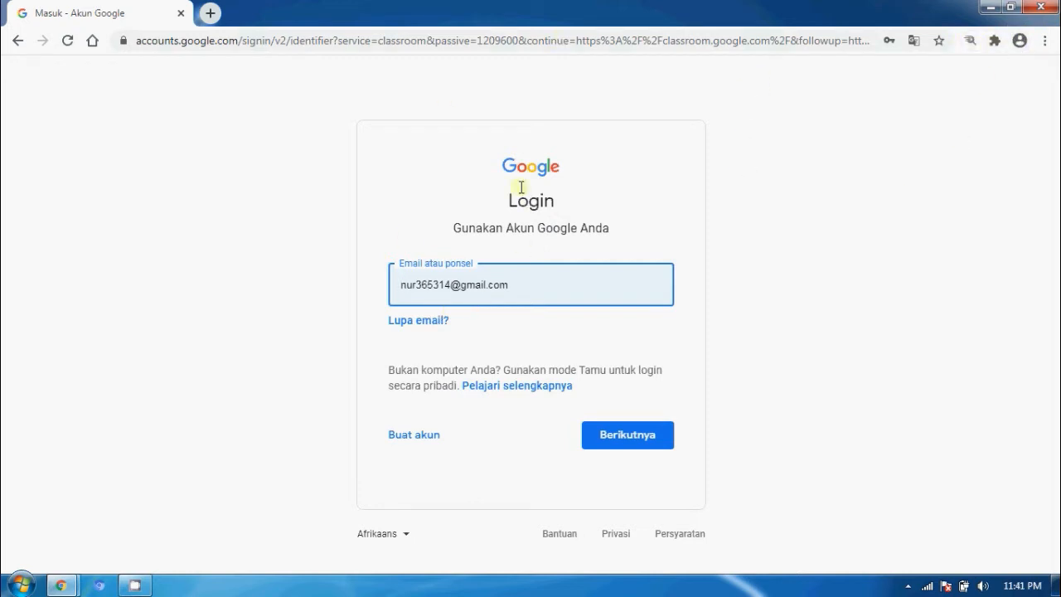
Step: Replace the sign-in e-mail with the other account's address and continue to the password page
left_click(522, 284)
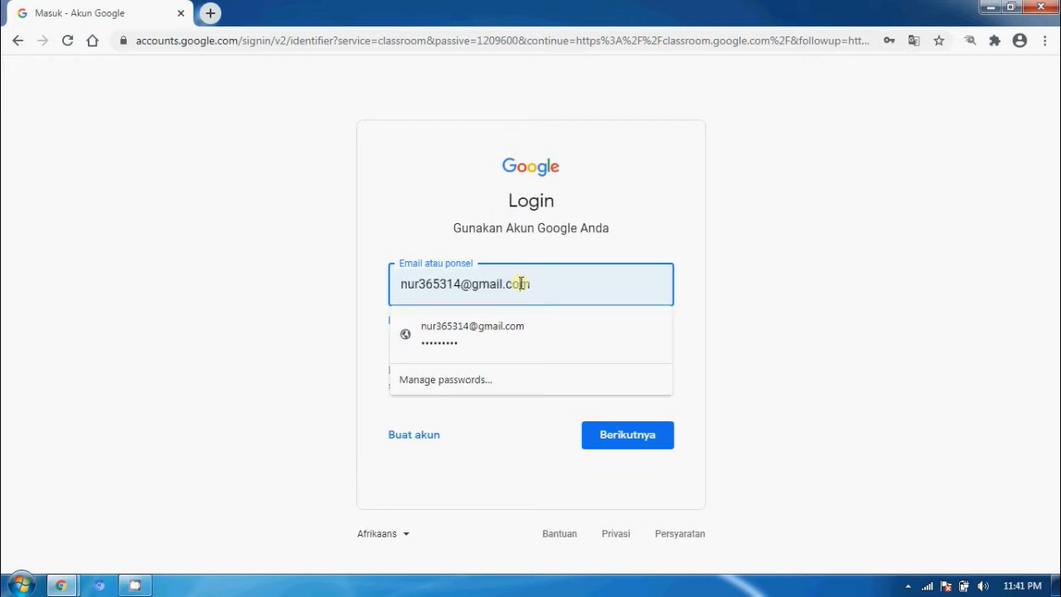
key("BackSpace")
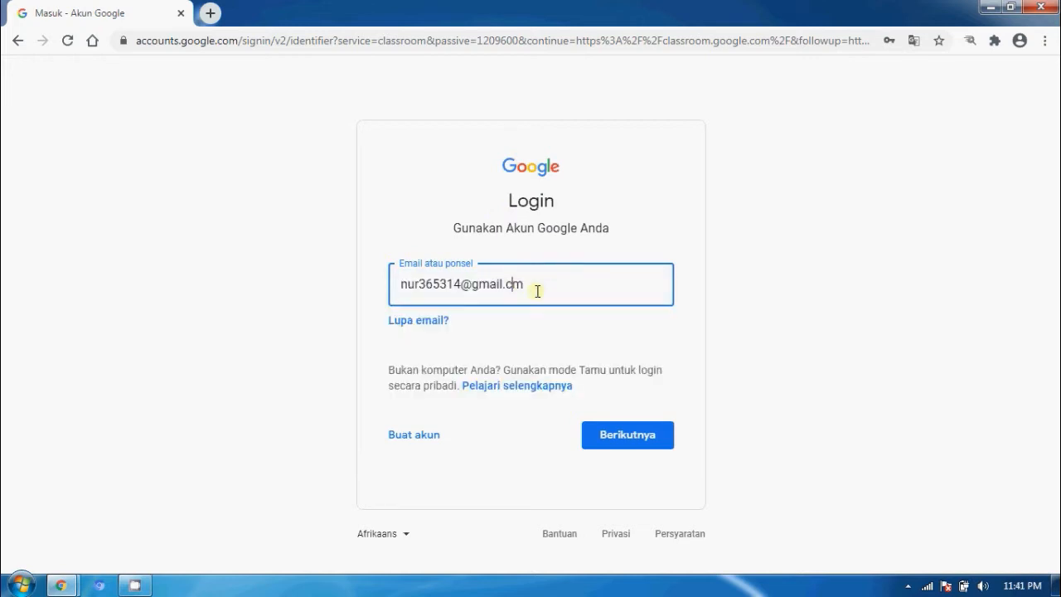
key("BackSpace")
key("BackSpace")
key("BackSpace")
key("BackSpace")
key("BackSpace")
key("BackSpace")
key("BackSpace")
key("BackSpace")
key("BackSpace")
key("BackSpace")
key("BackSpace")
key("BackSpace")
key("BackSpace")
key("BackSpace")
key("BackSpace")
key("BackSpace")
key("BackSpace")
key("BackSpace")
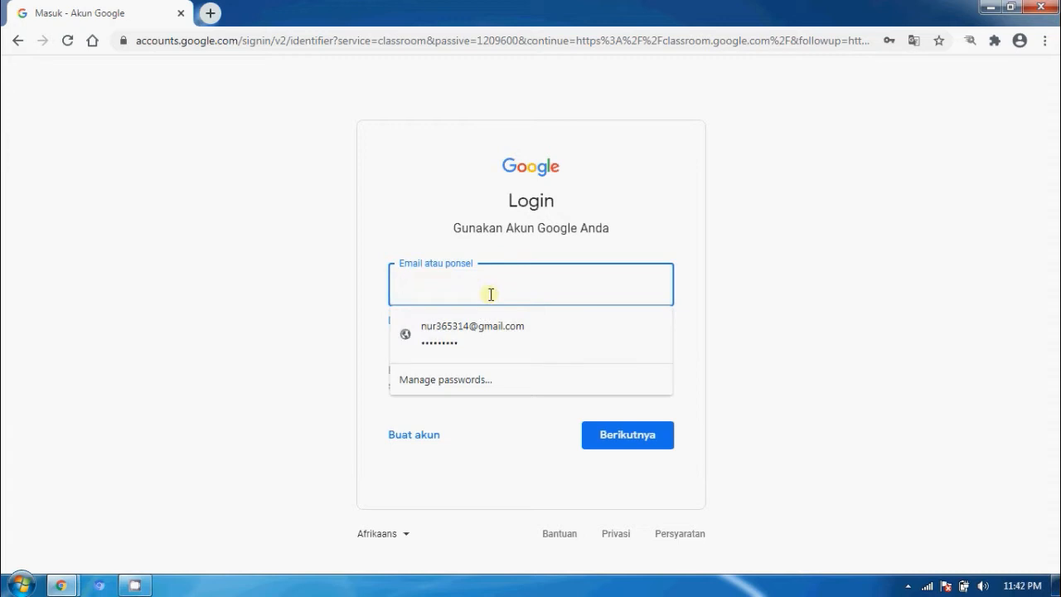
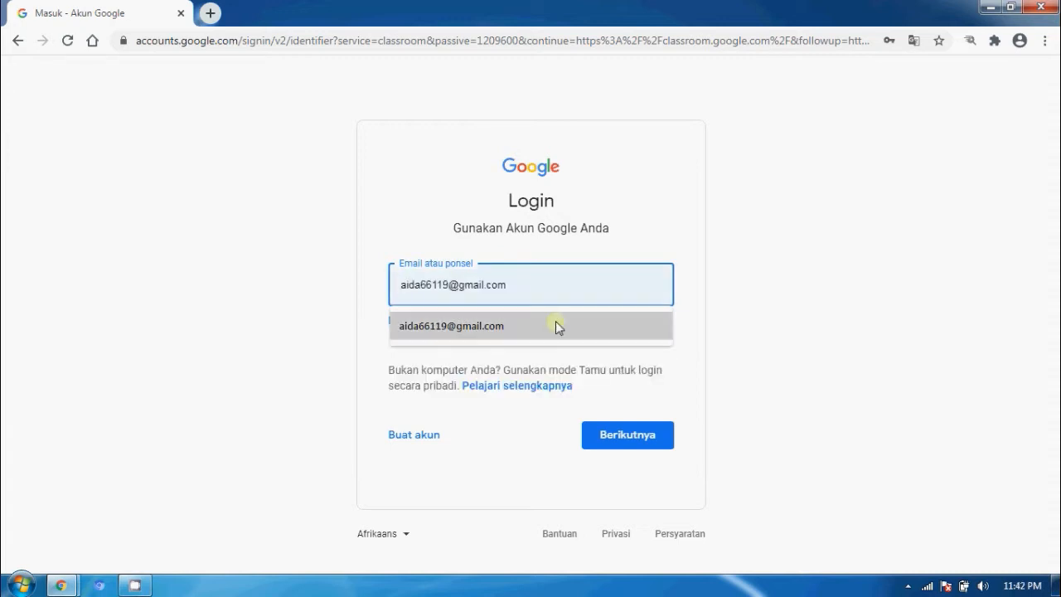
left_click(555, 320)
double_click(538, 289)
left_click(537, 289)
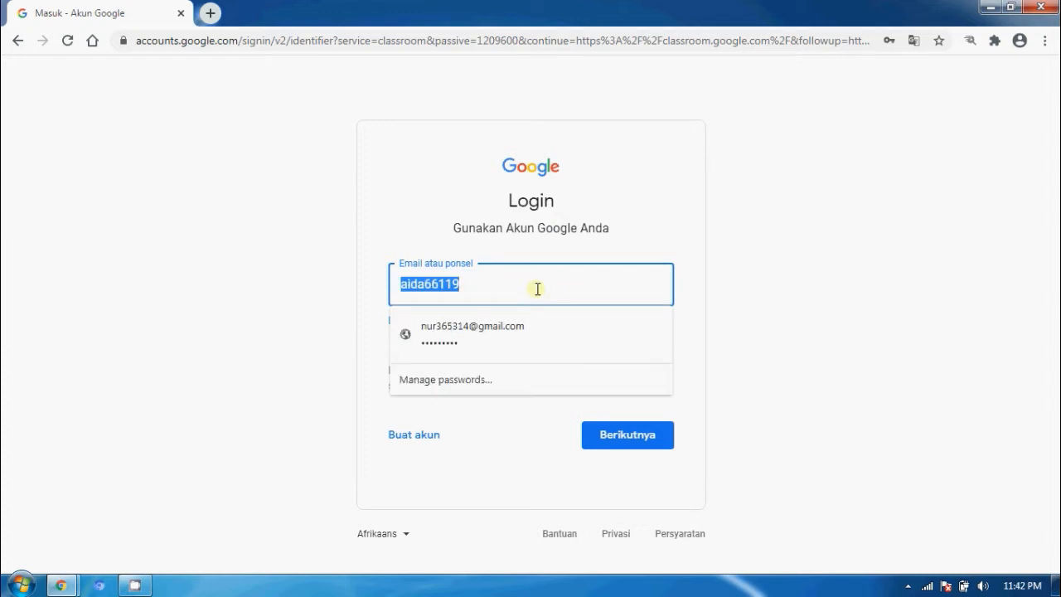
left_click(515, 344)
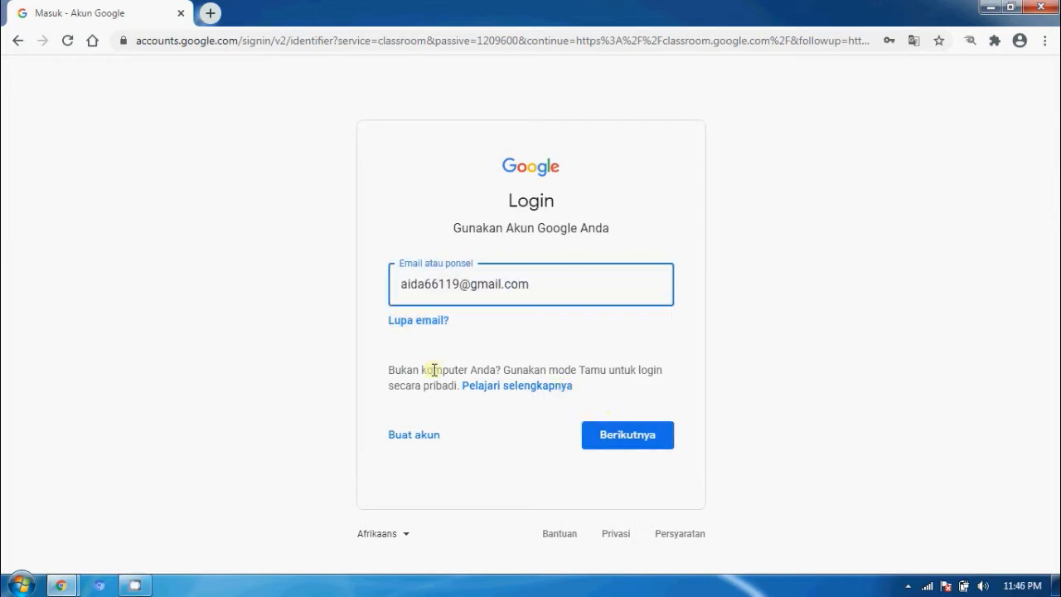
left_click(617, 436)
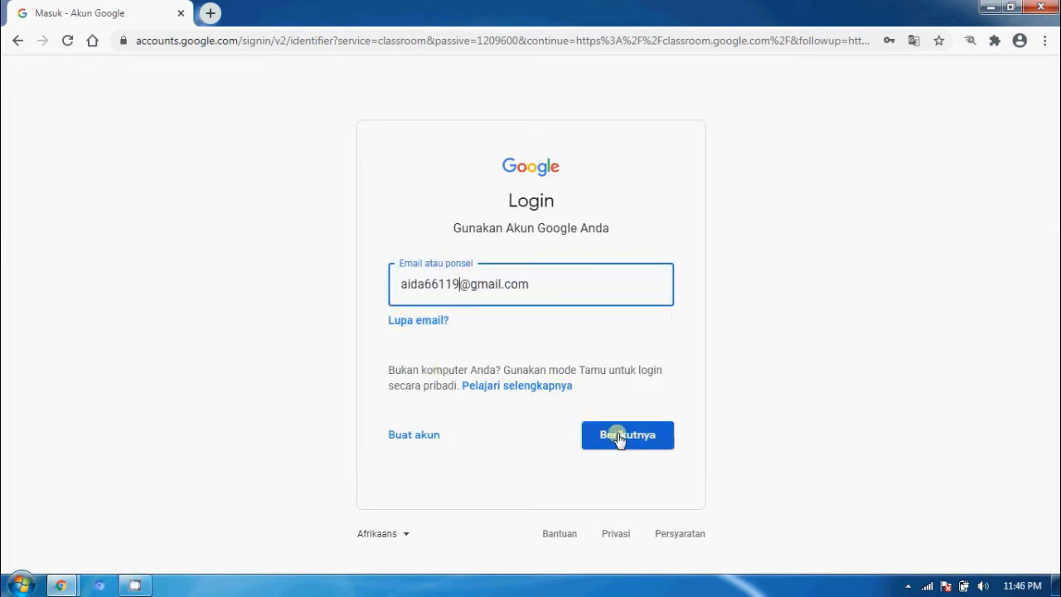
left_click(617, 436)
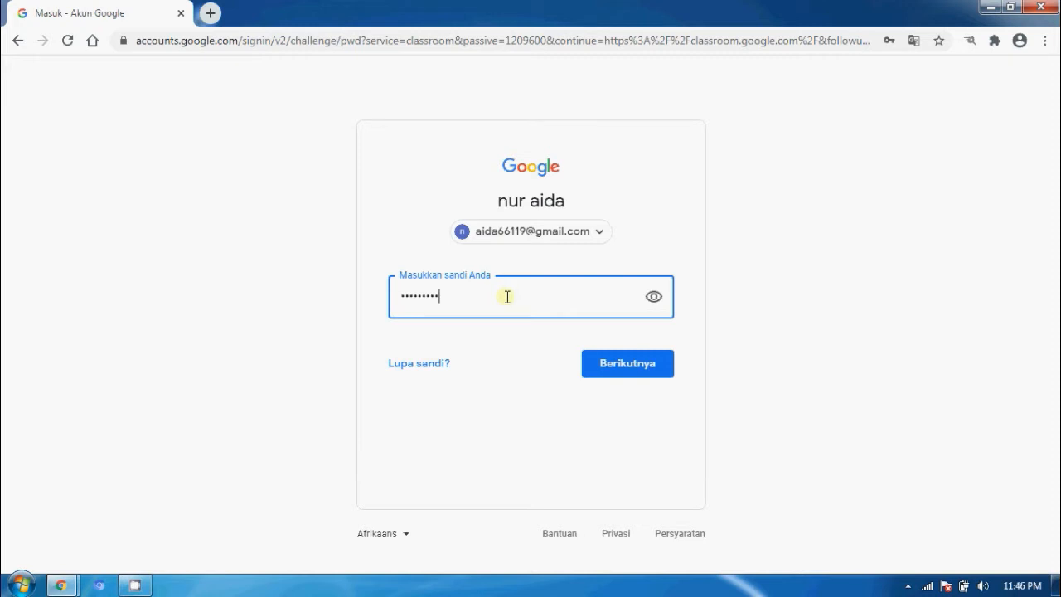
Step: Replace the pre-filled password with the account password and submit it to sign in
key("BackSpace")
key("BackSpace")
key("BackSpace")
key("BackSpace")
key("BackSpace")
key("BackSpace")
key("BackSpace")
key("BackSpace")
key("BackSpace")
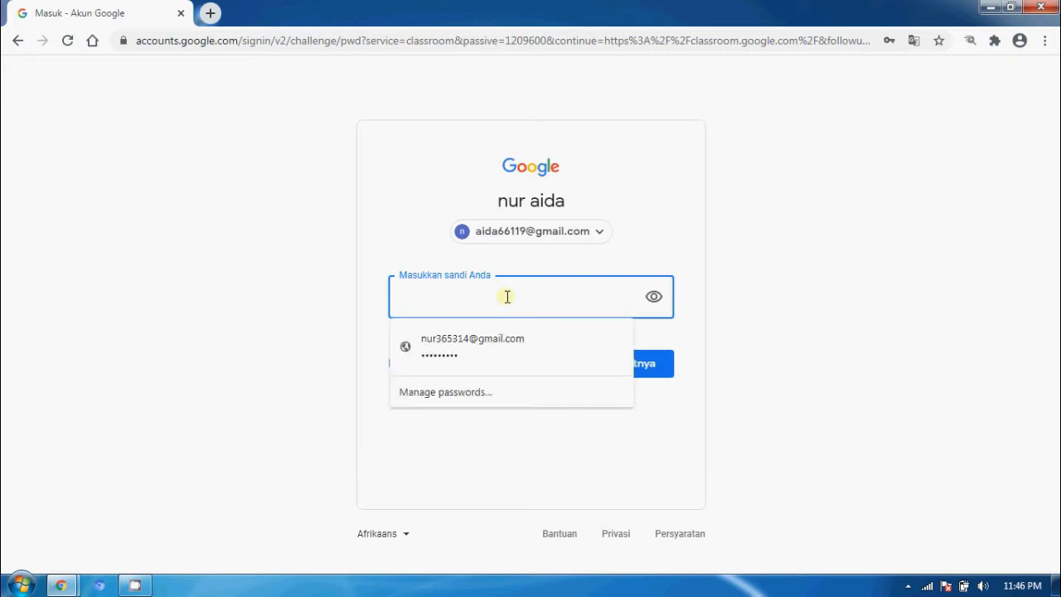
type("•••••")
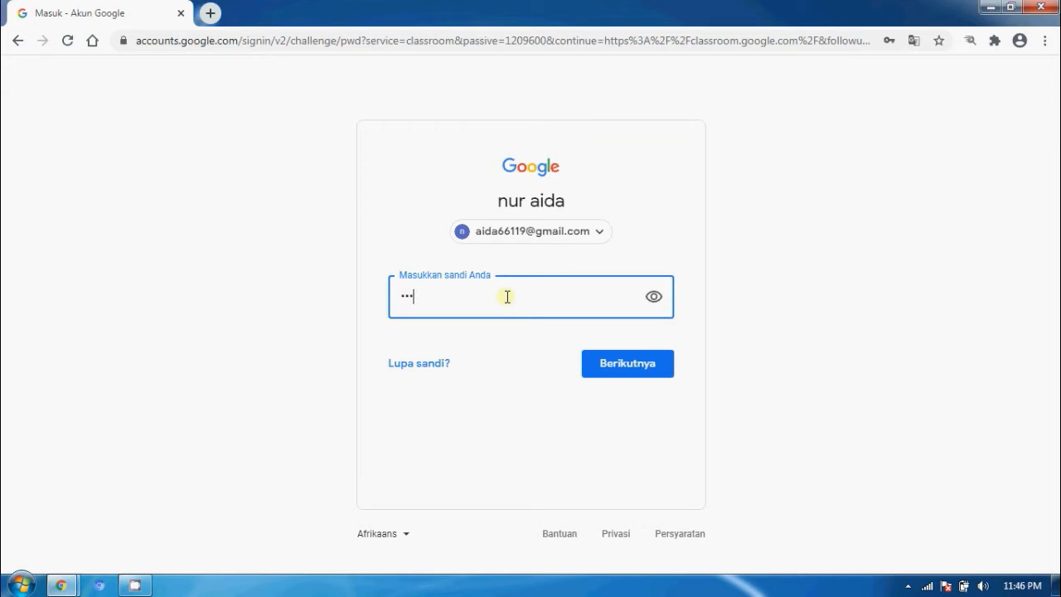
type("•••••")
left_click(650, 366)
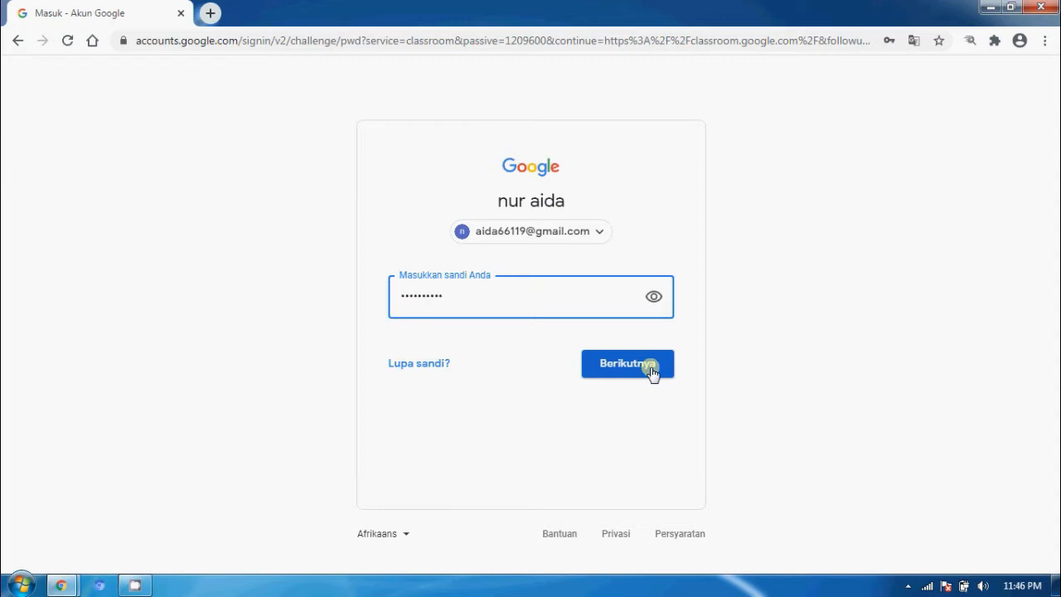
left_click(651, 370)
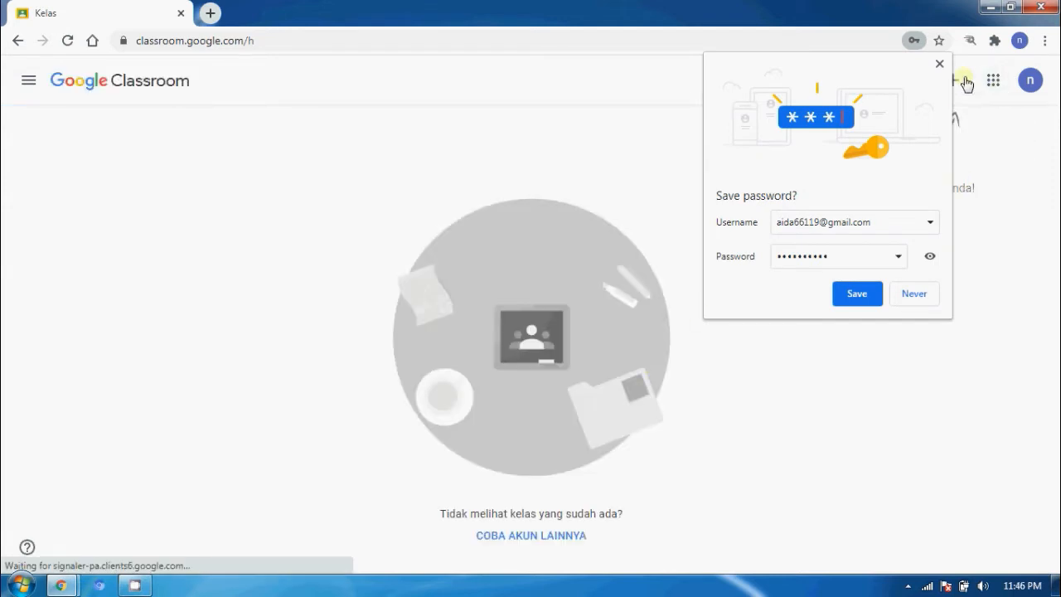
Step: Dismiss the save-password prompt and bring up the join-or-create class choices
left_click(940, 65)
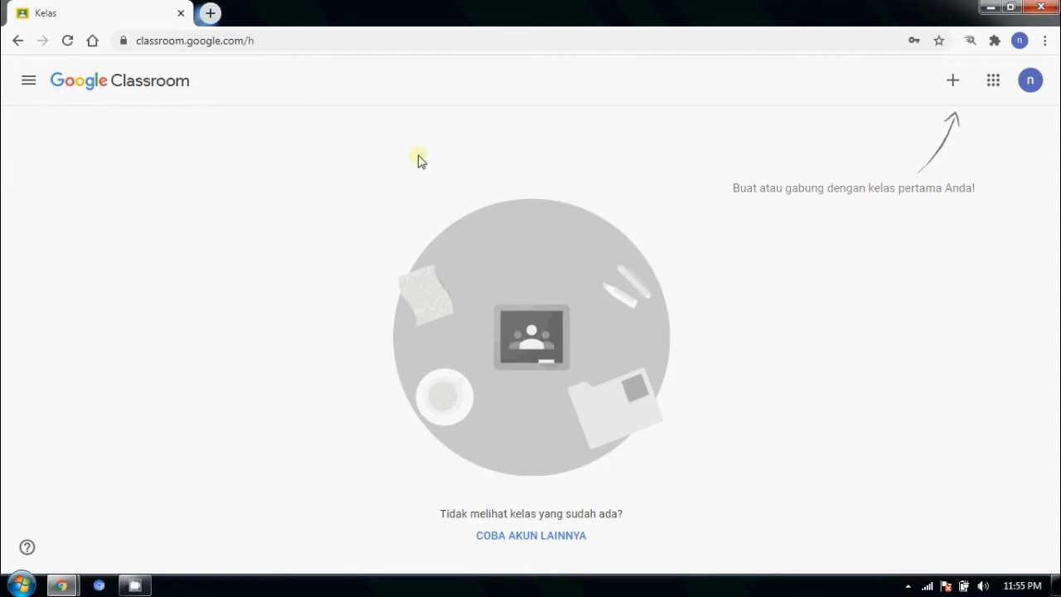
left_click(953, 88)
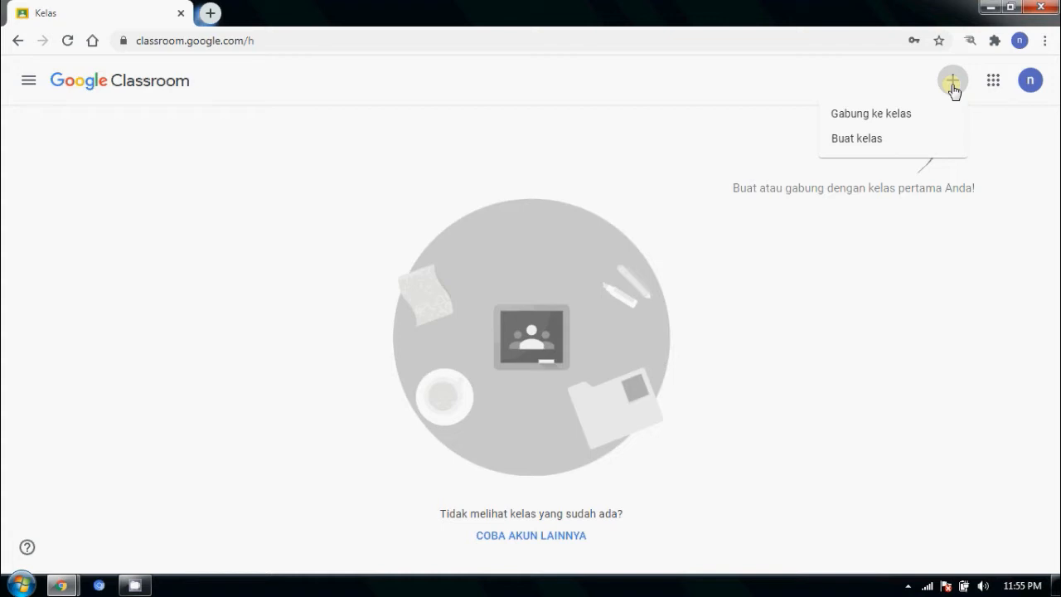
Step: Choose Buat kelas and acknowledge the school-use notice to reach the create-class form
left_click(866, 142)
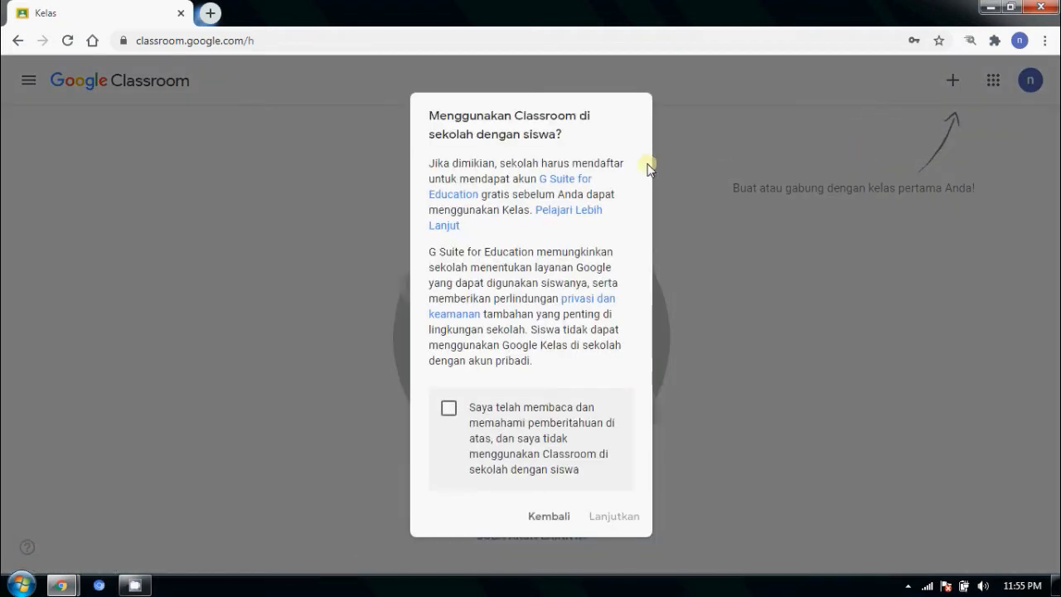
left_click(448, 412)
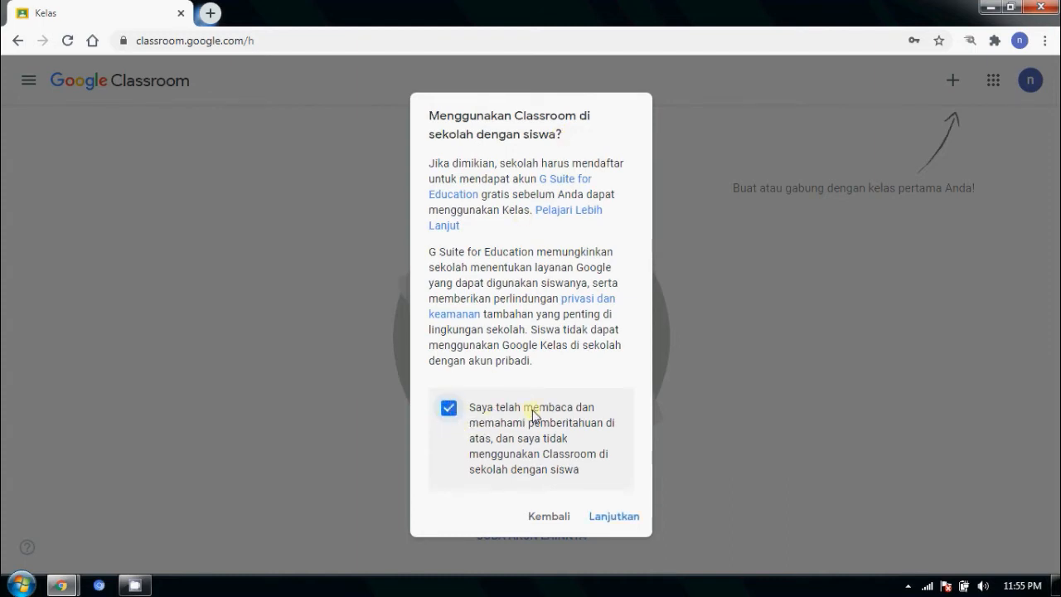
left_click(612, 517)
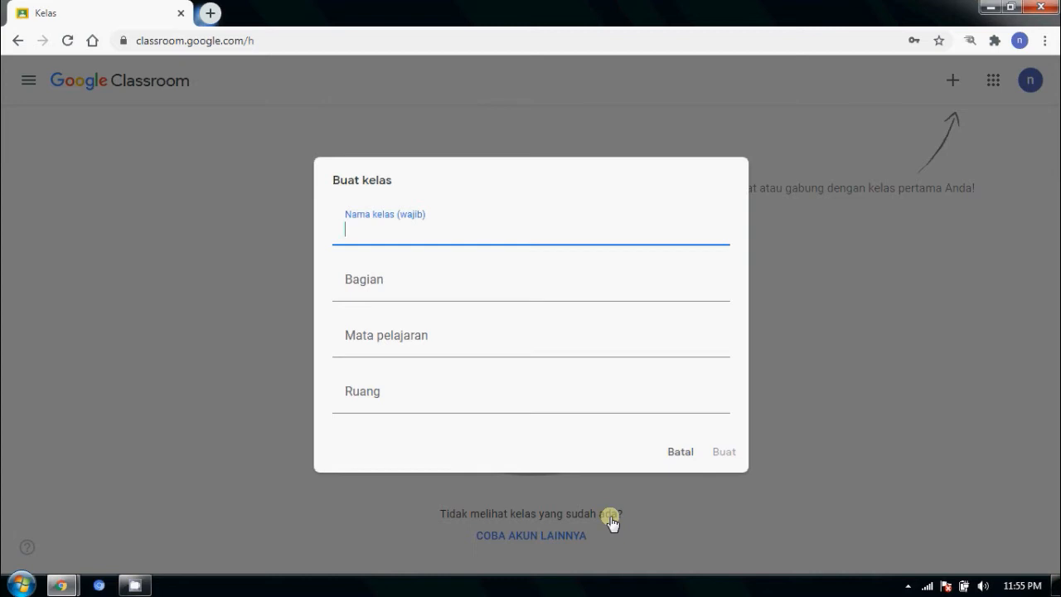
Step: Create a class named TEKNOLOGI INFORMASI DAN KOMUNIKASI with section KELAS X MIPA 1
type("t")
key("BackSpace")
type("TEKNOLOG")
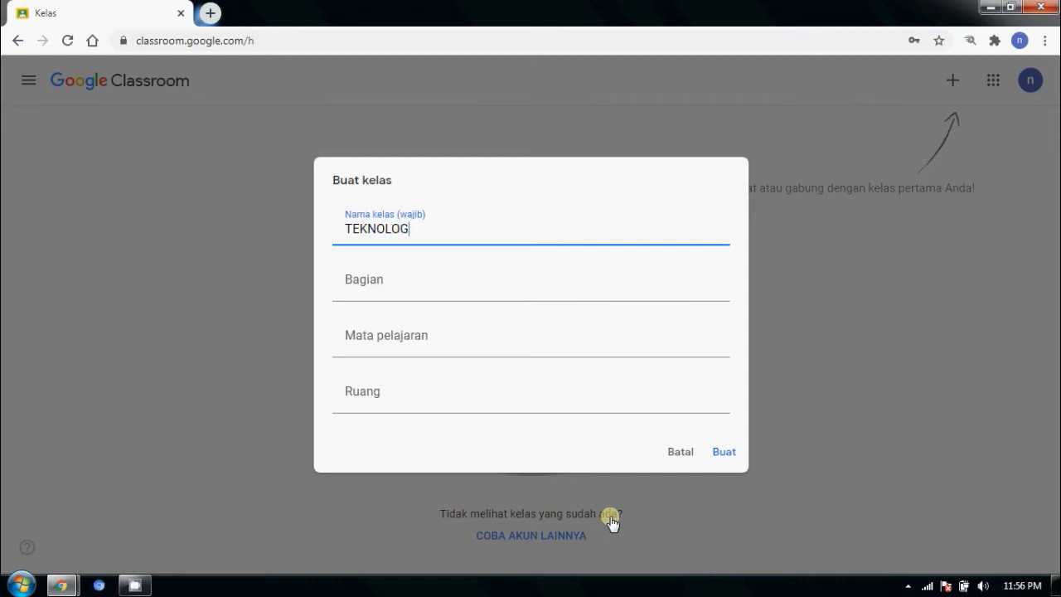
type("I II")
key("BackSpace")
type("NFORMASI DAN")
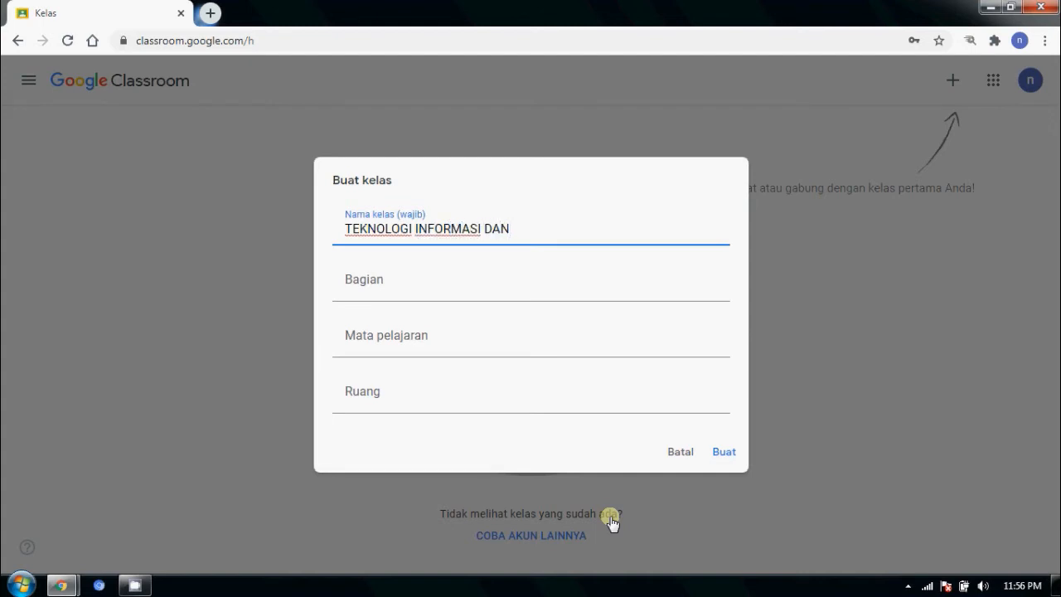
type(" KOMUNIKASI")
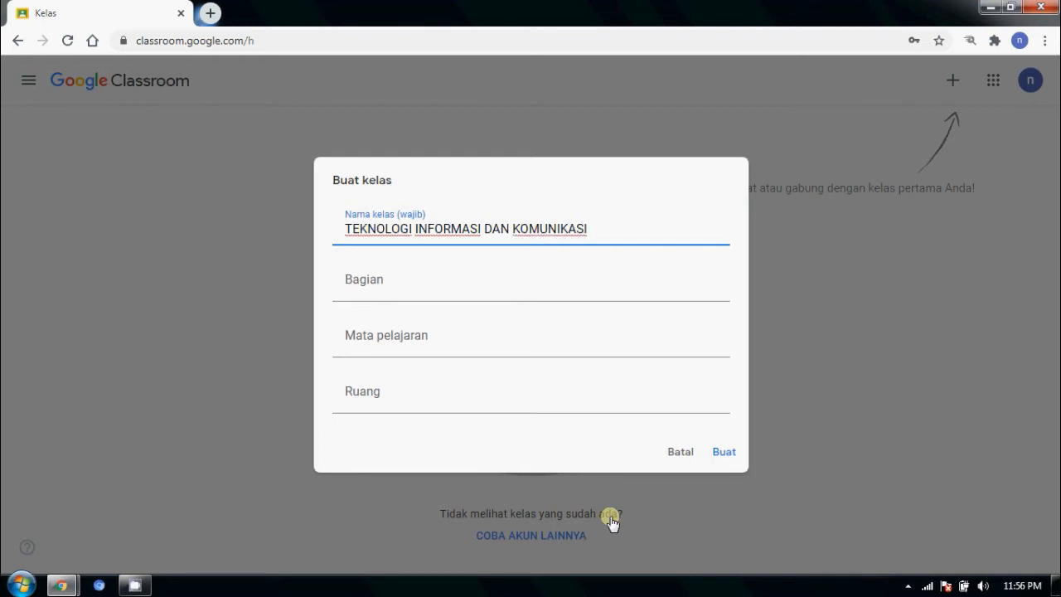
left_click(363, 289)
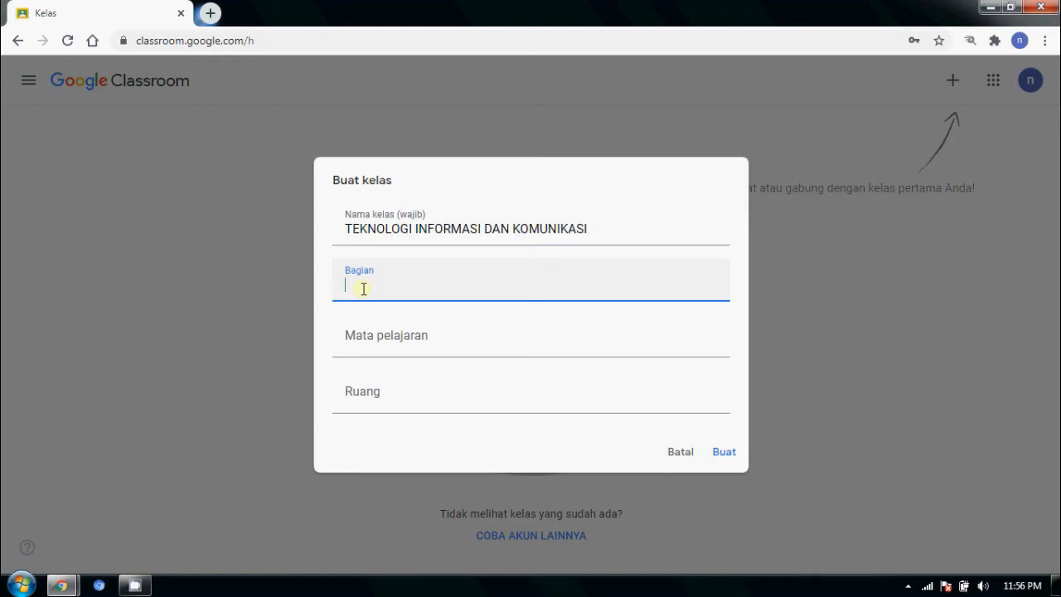
type("KELAS X M")
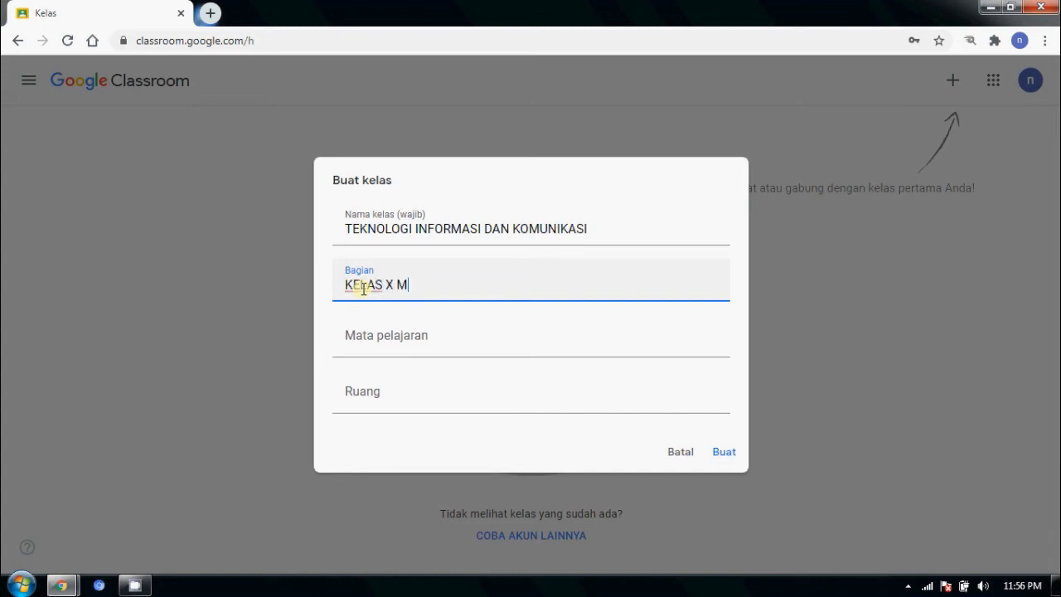
type("IPA 1")
left_click(407, 346)
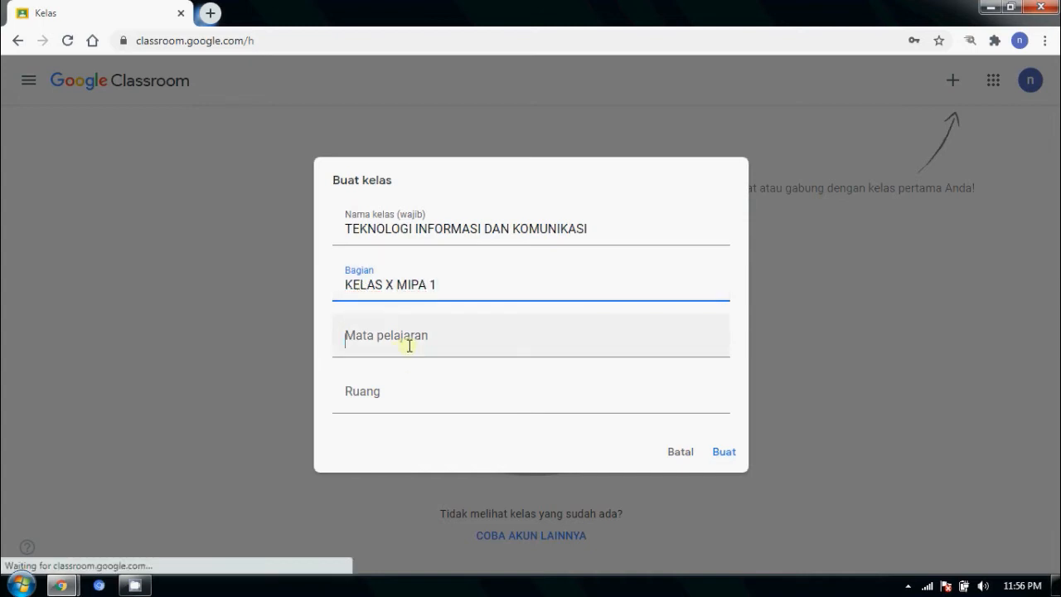
left_click(386, 390)
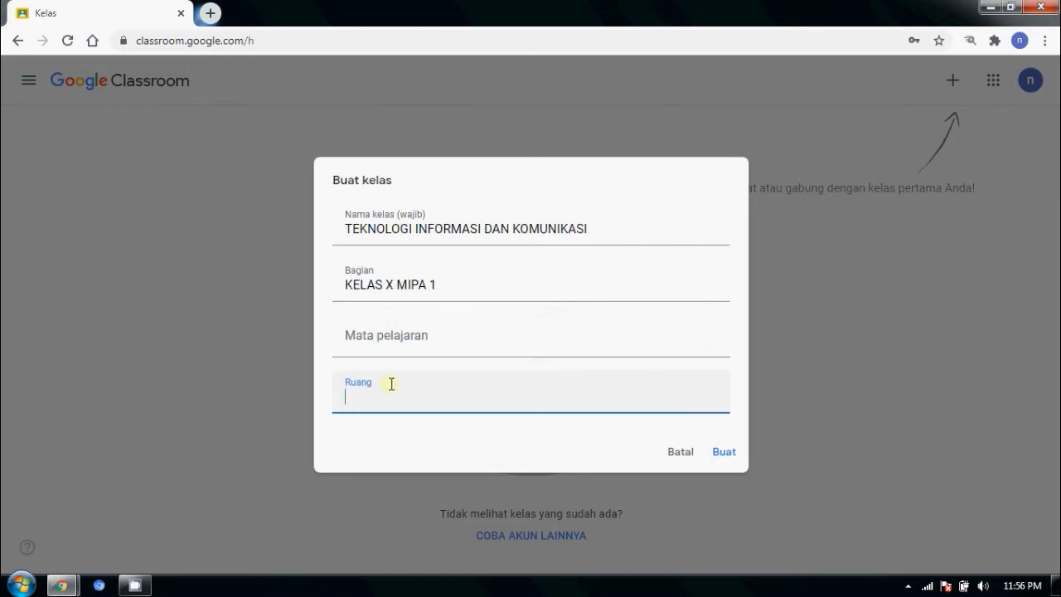
left_click(723, 454)
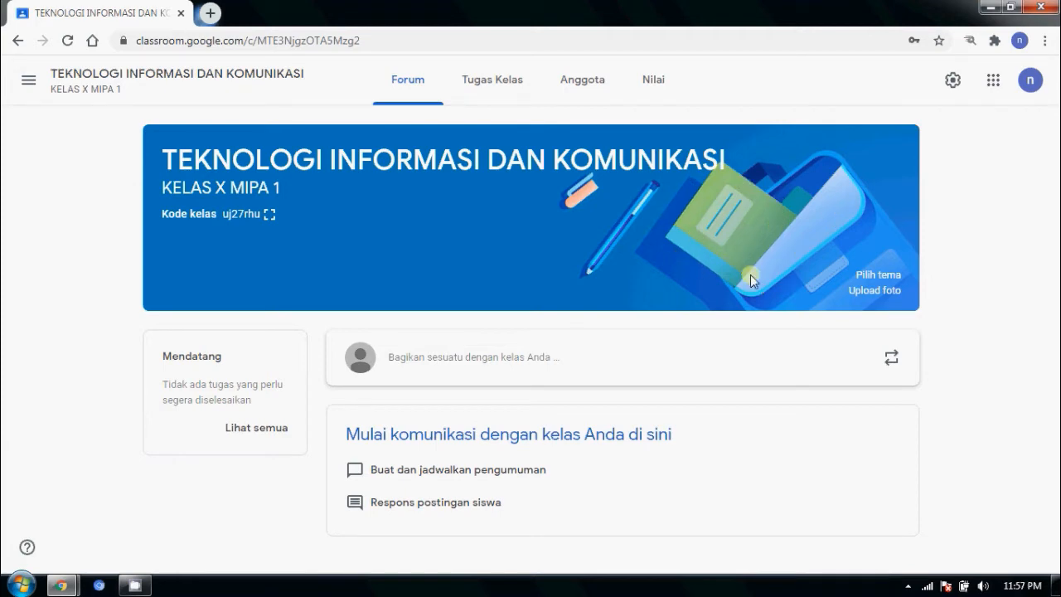
Step: Open the banner theme gallery from the new class's Forum page
left_click(863, 278)
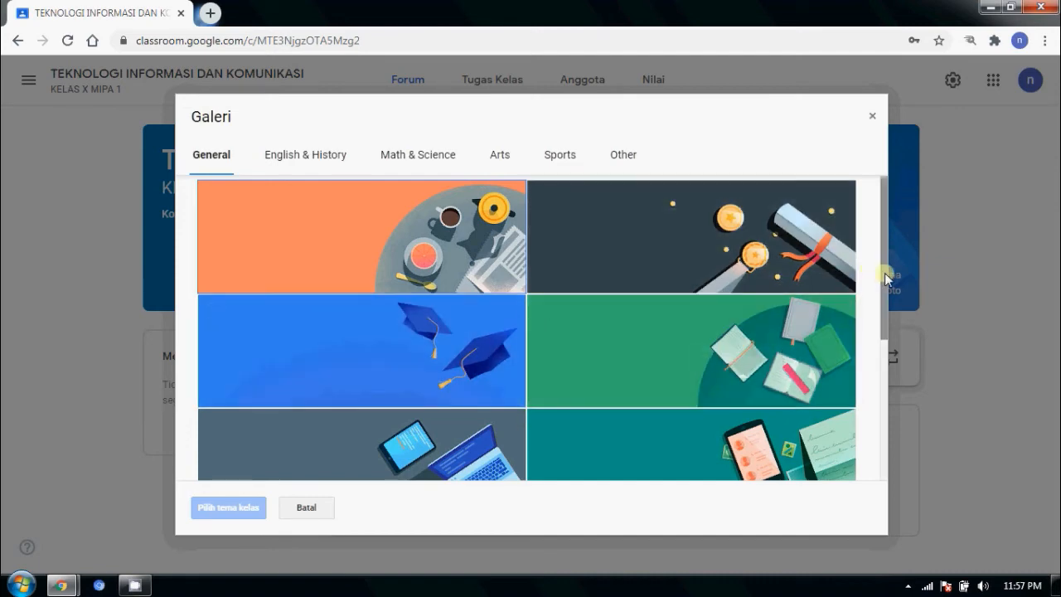
Step: Browse the English & History, Math & Science, Arts and Sports themes, then return to General
left_click_drag(884, 270, 881, 360)
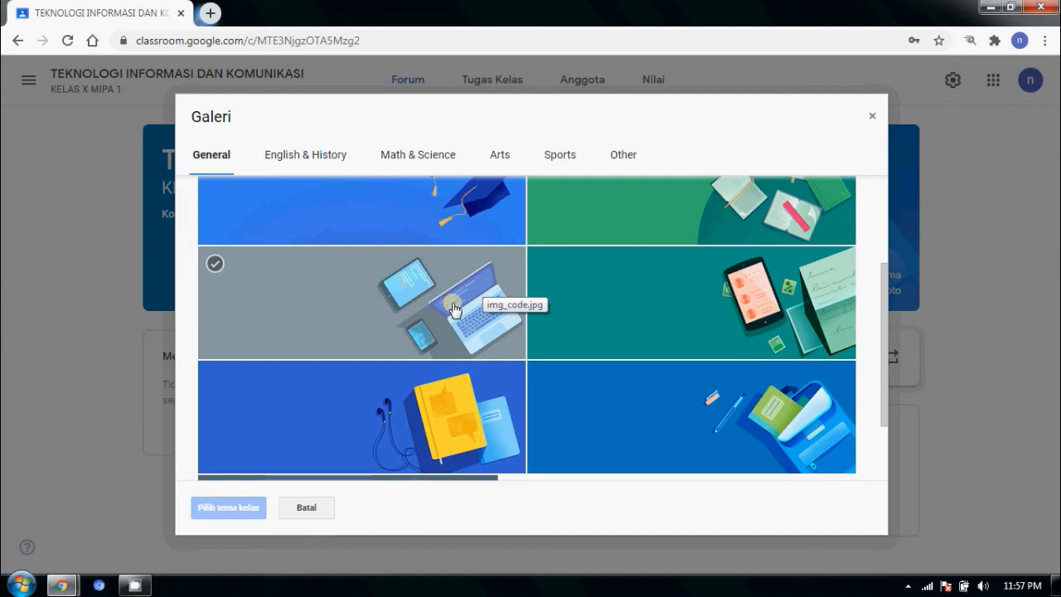
left_click(310, 151)
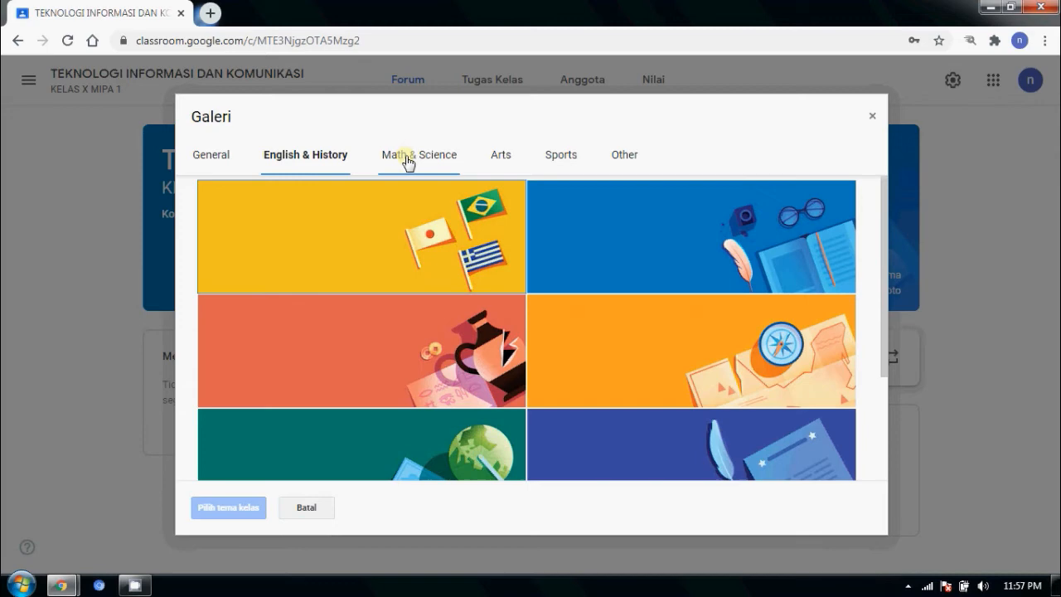
left_click(408, 162)
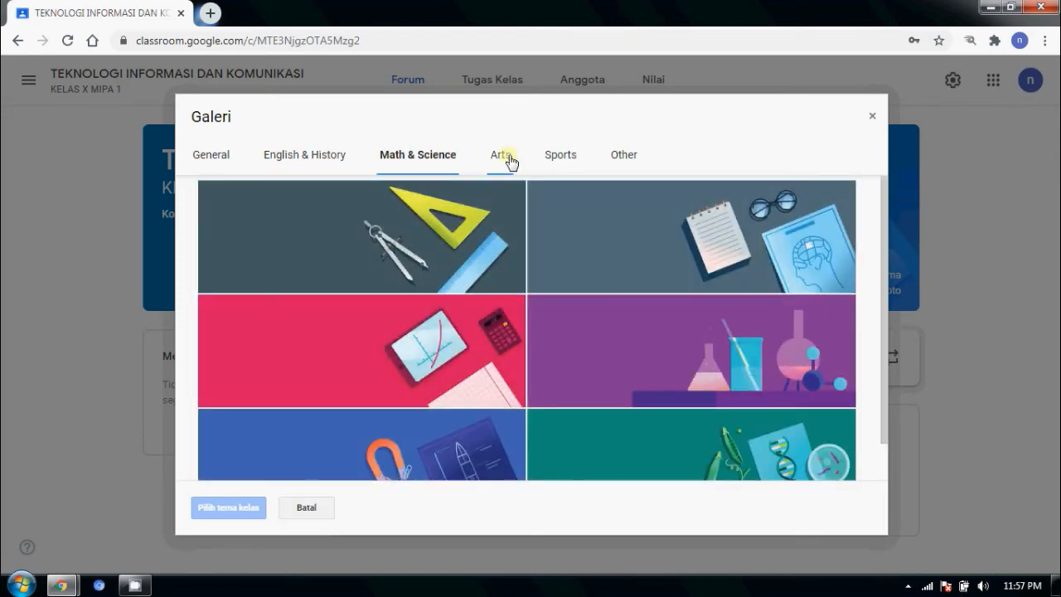
left_click(509, 162)
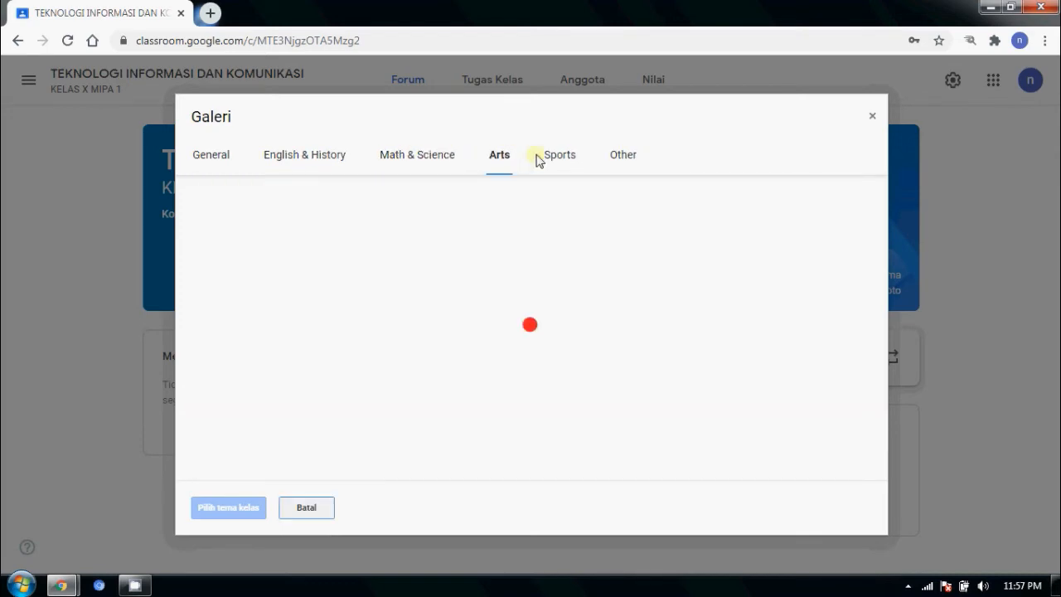
left_click(556, 162)
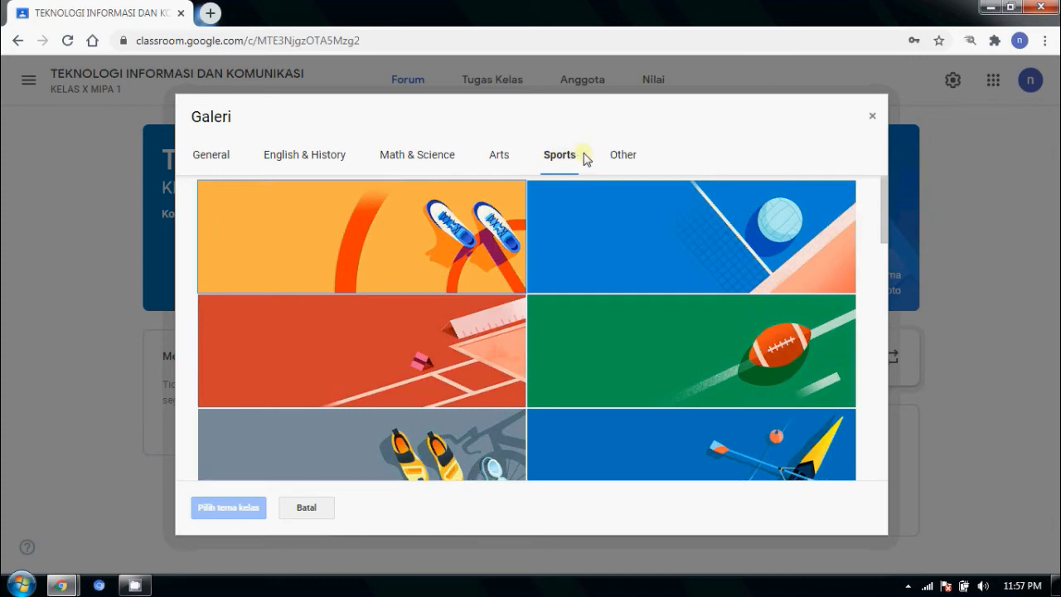
left_click(201, 165)
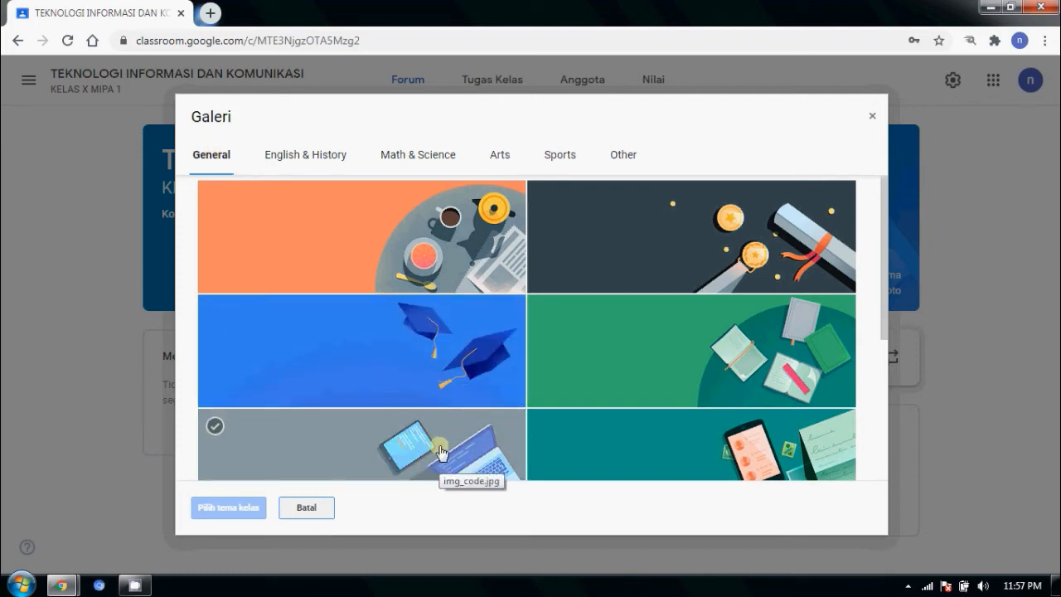
Step: Apply the laptop-and-tablet img_code theme from General to the class banner
left_click(429, 454)
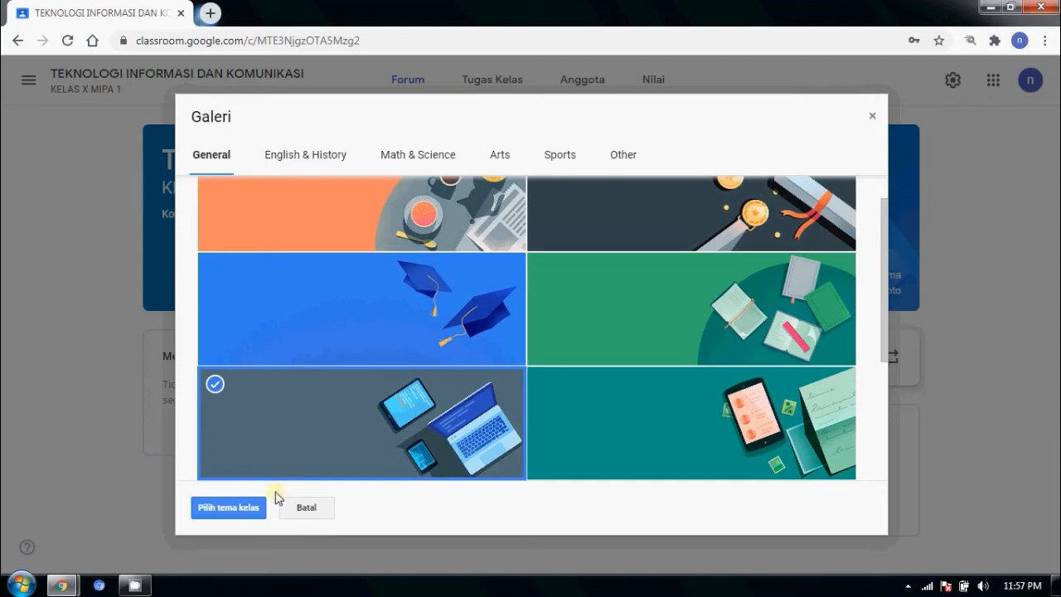
left_click(222, 515)
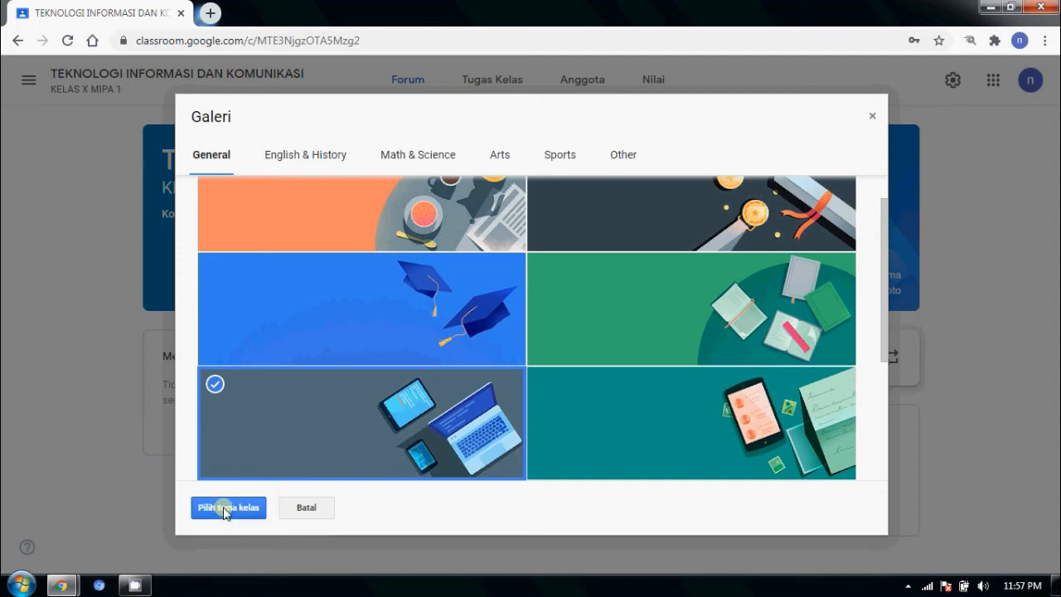
left_click(235, 311)
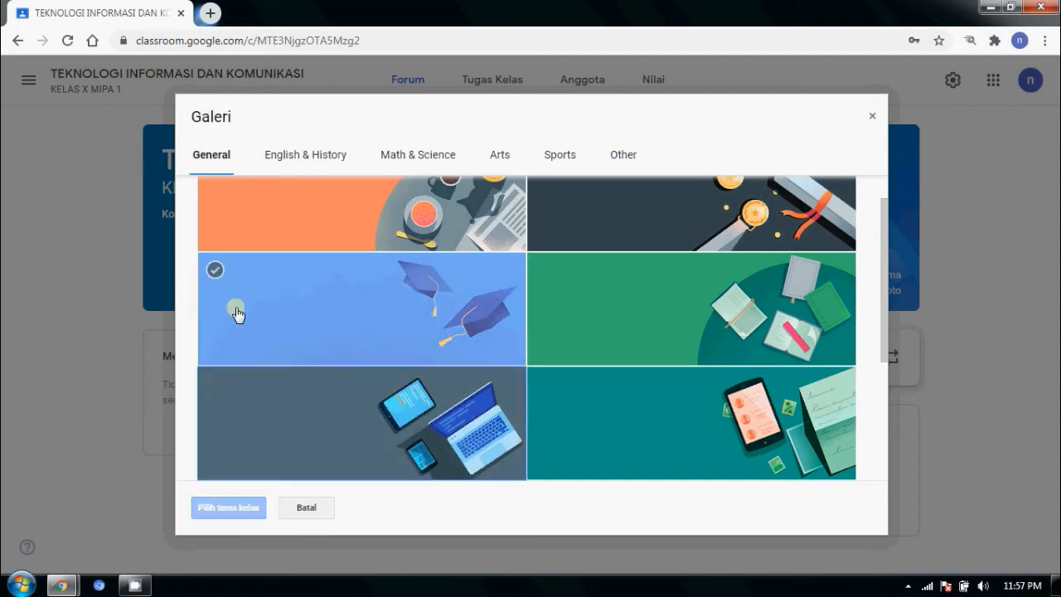
left_click(230, 406)
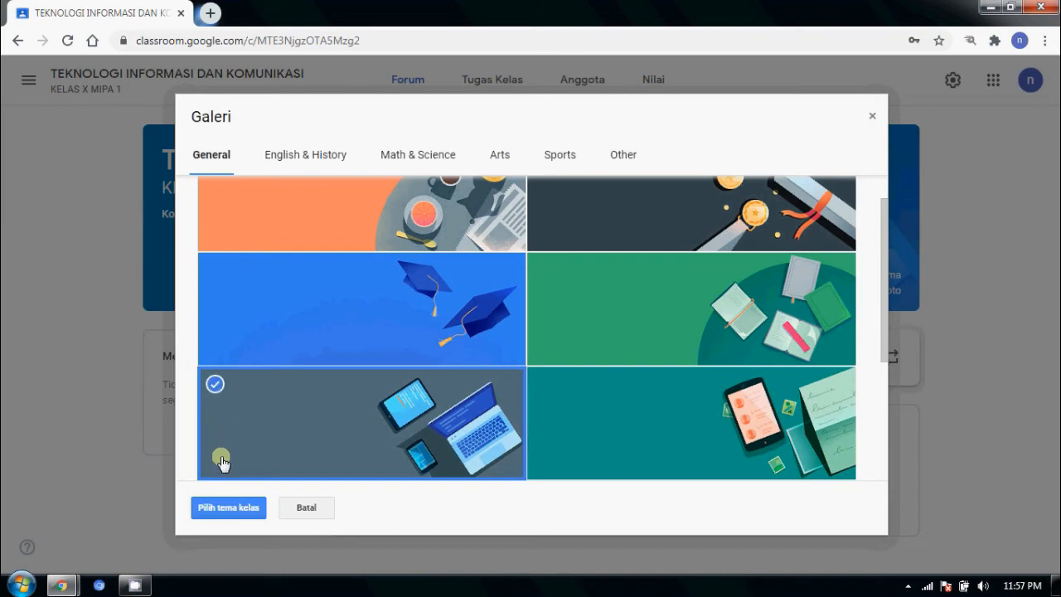
left_click(217, 512)
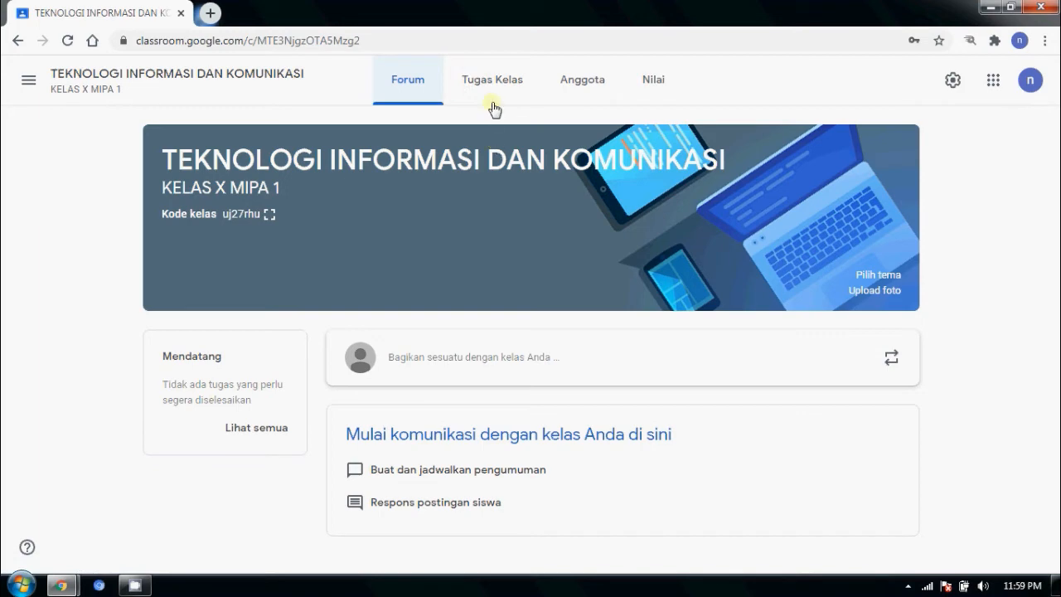
Step: Go to the Tugas Kelas page and show the Buat menu of post types
left_click(490, 82)
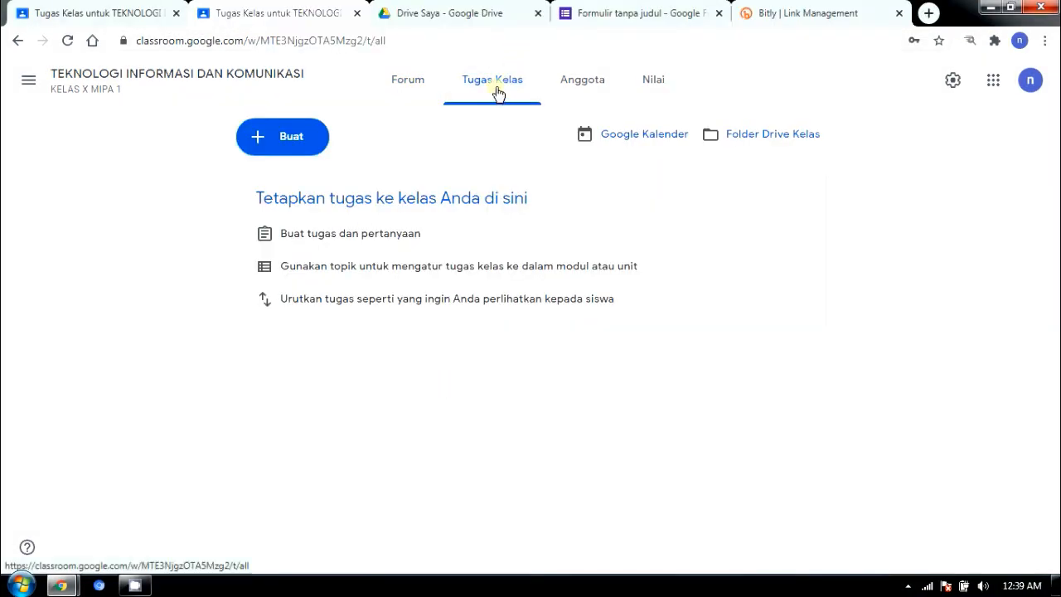
left_click(289, 142)
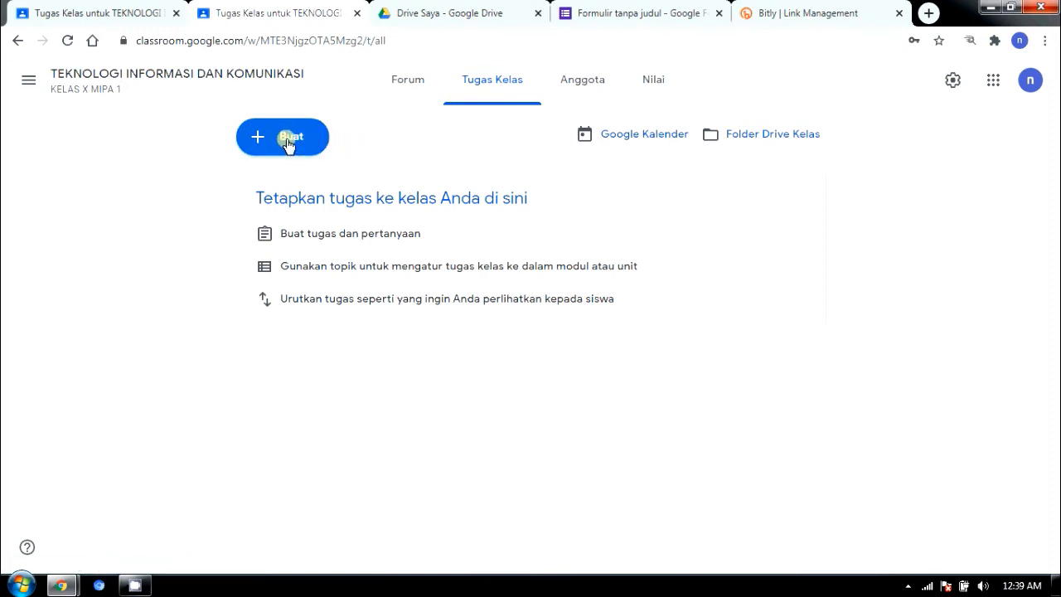
left_click(287, 142)
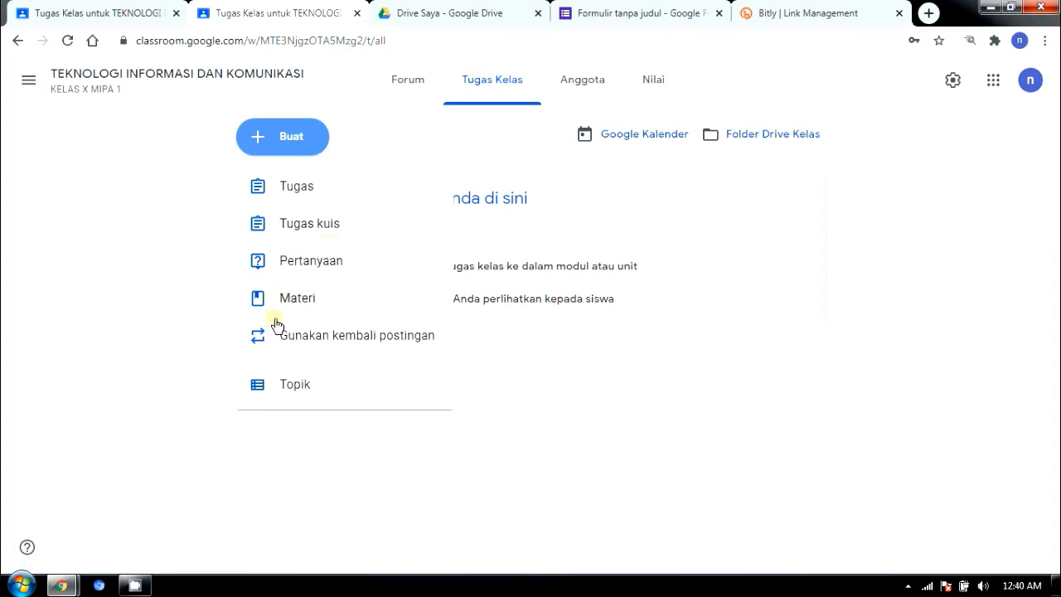
Step: Create a Pertanyaan titled ABSEN KELAS X MIPA 1 with instructions ISILAH ABSEN BERIKUT INI !
left_click(301, 272)
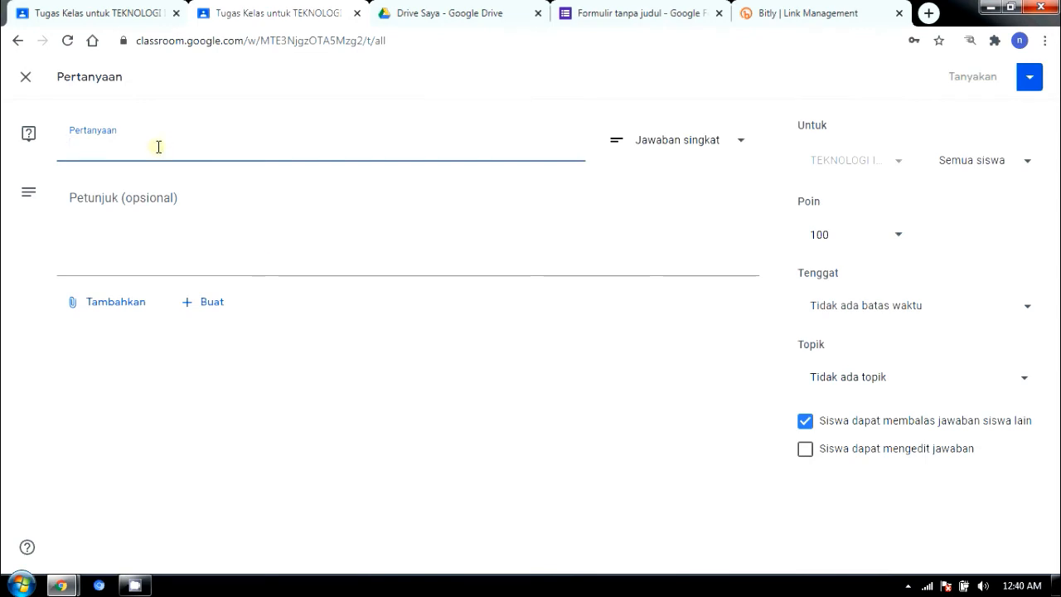
type("ABSEN KELAS X MIPA 1")
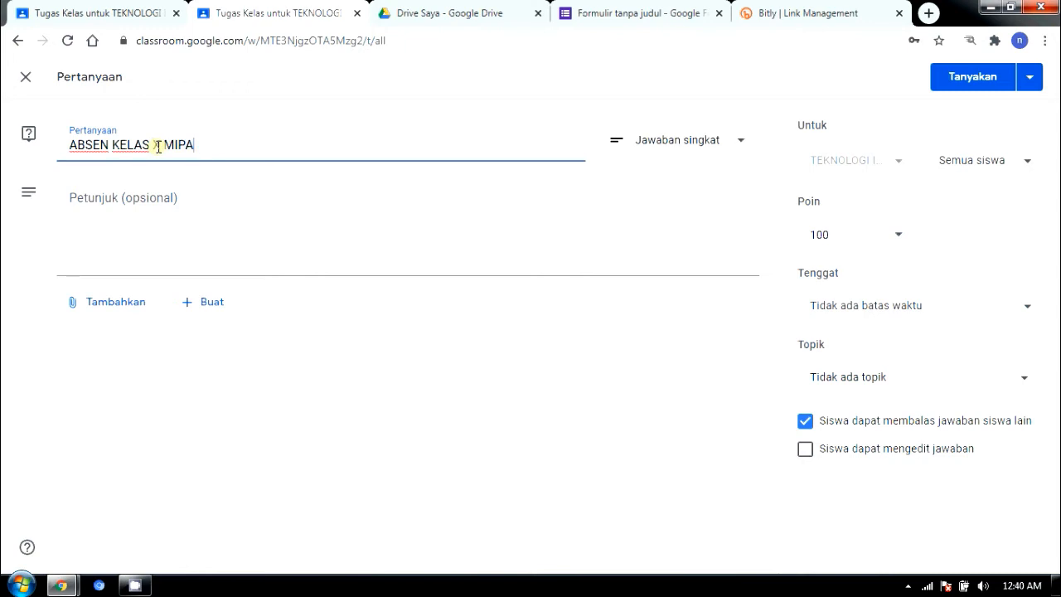
left_click(80, 205)
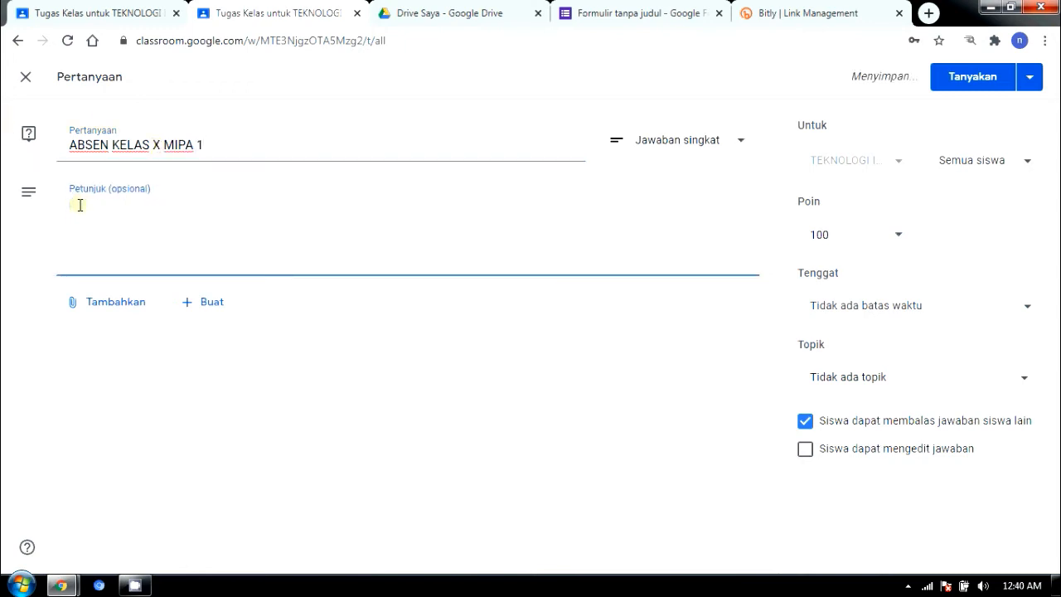
type("ISILAH ABSEN BERIKUT INI !")
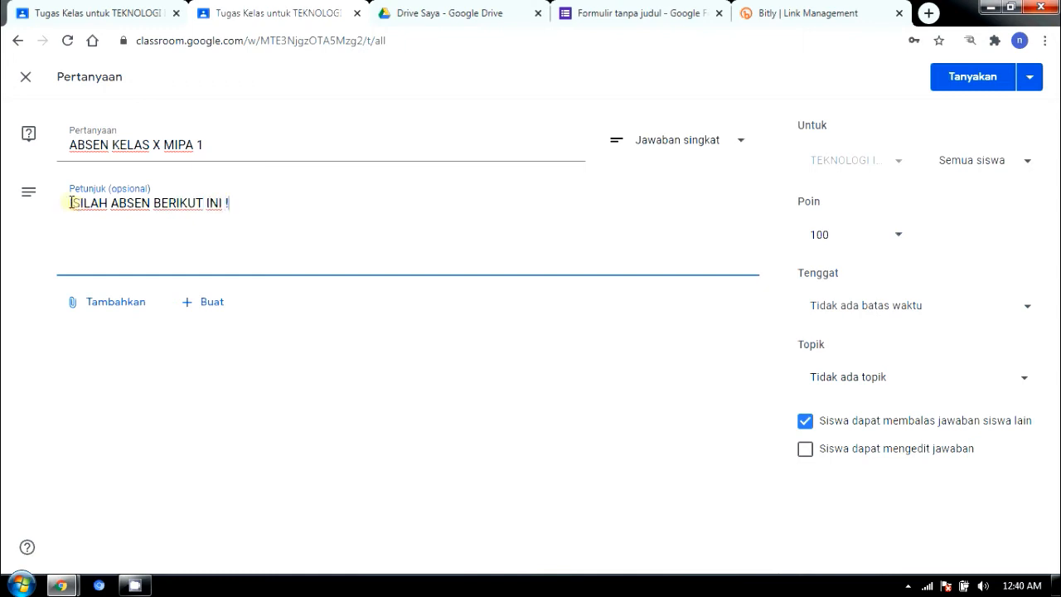
left_click(81, 309)
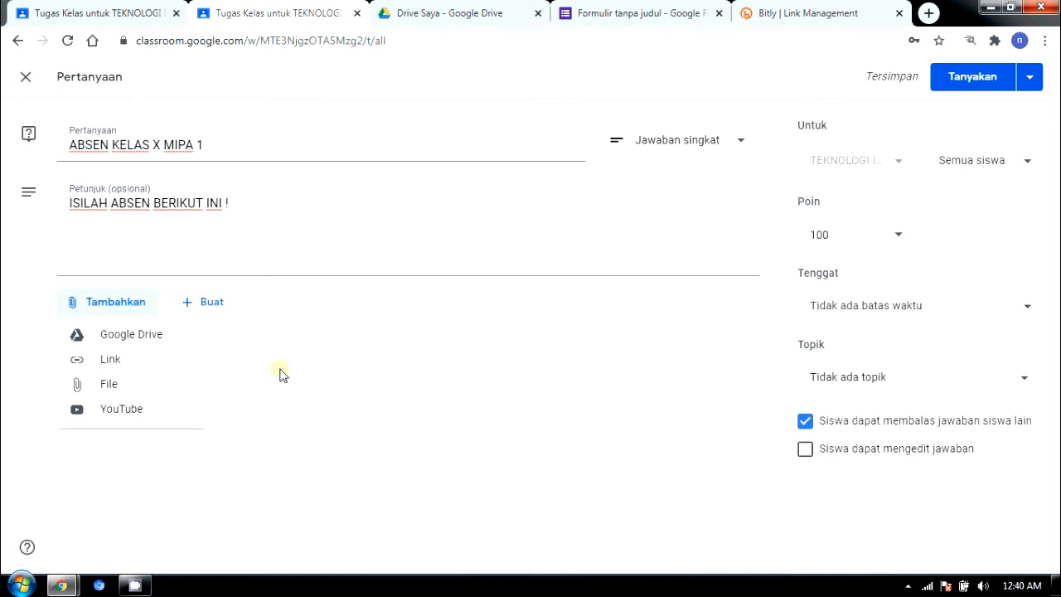
left_click(115, 365)
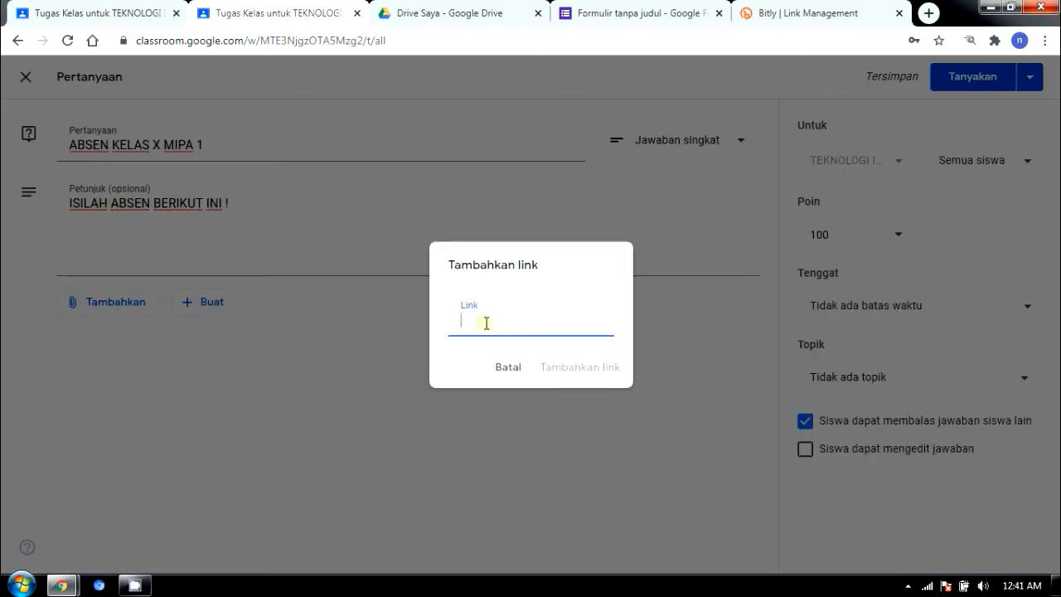
right_click(472, 324)
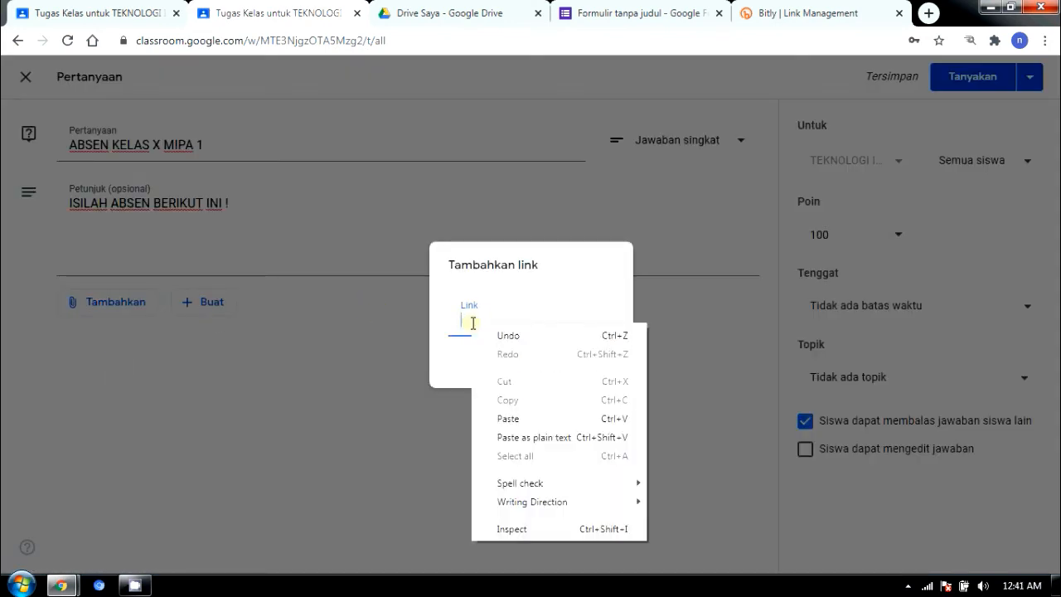
left_click(508, 419)
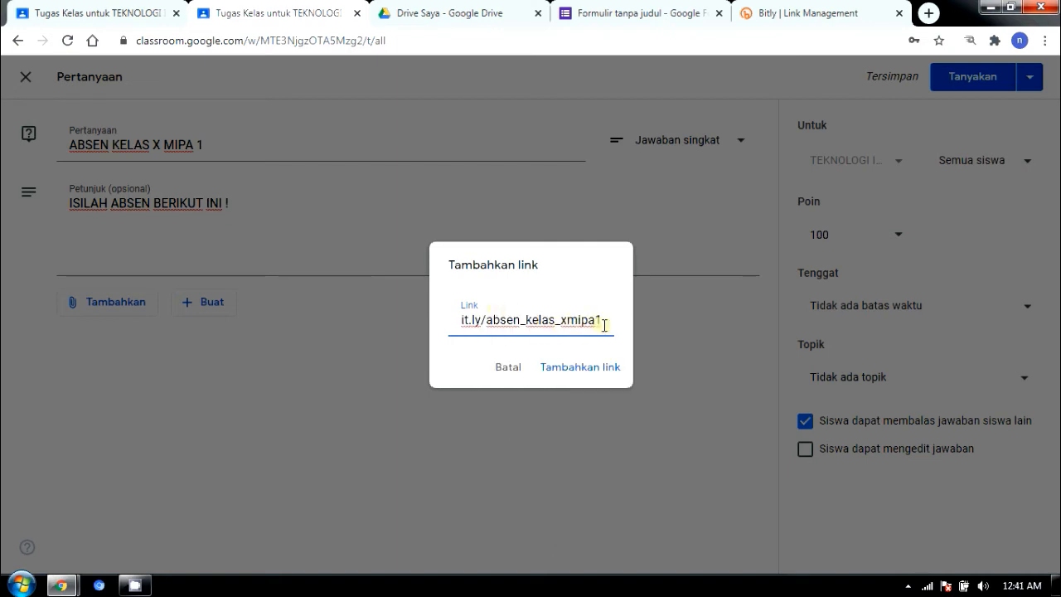
left_click(583, 367)
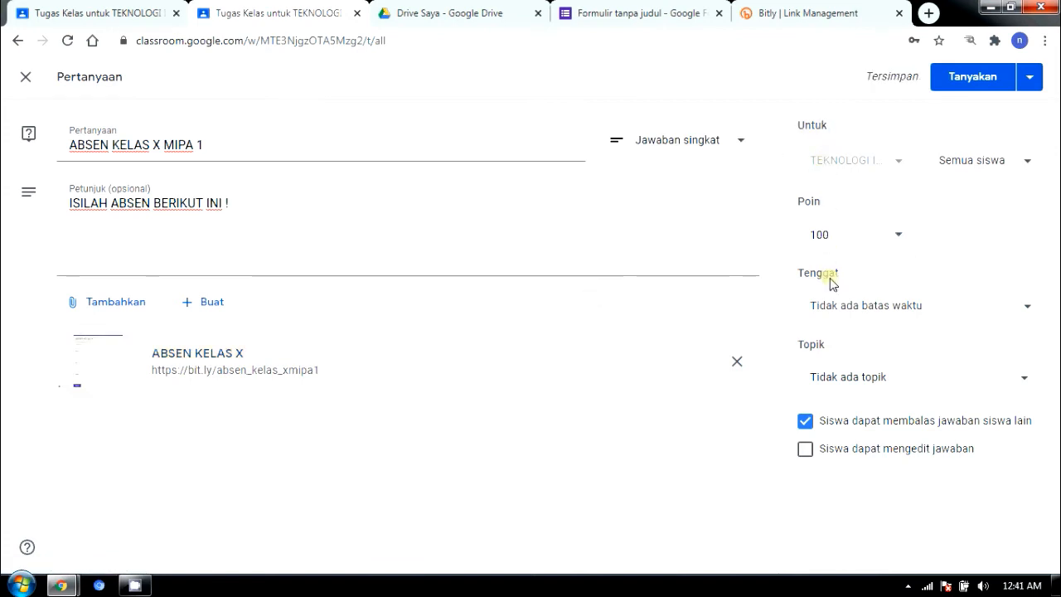
Step: Post the ABSEN KELAS X MIPA 1 question as Tidak dinilai, with student-to-student replies turned off
left_click(902, 241)
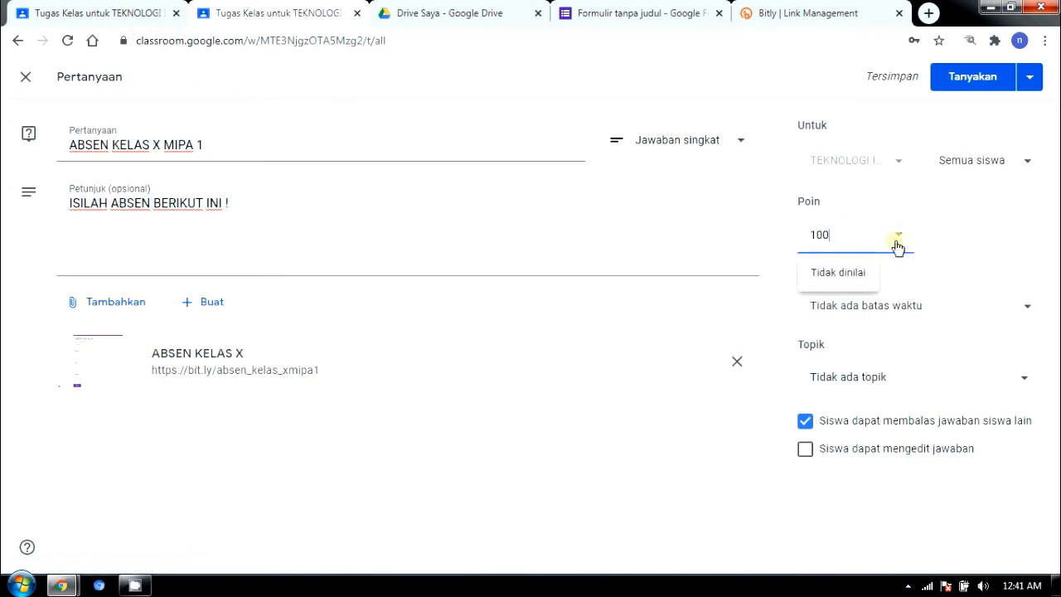
left_click(841, 274)
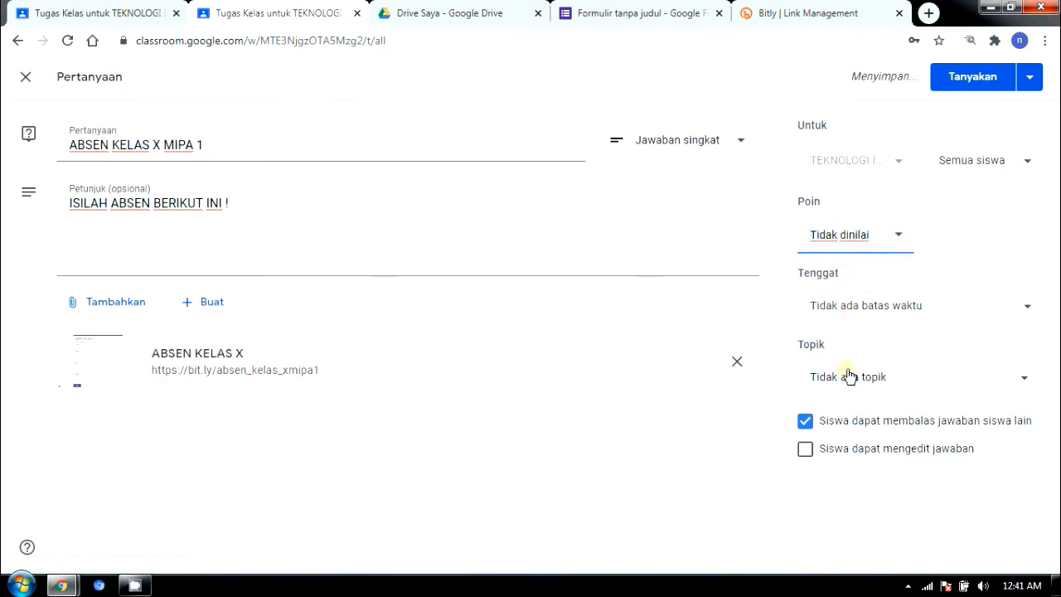
left_click(805, 423)
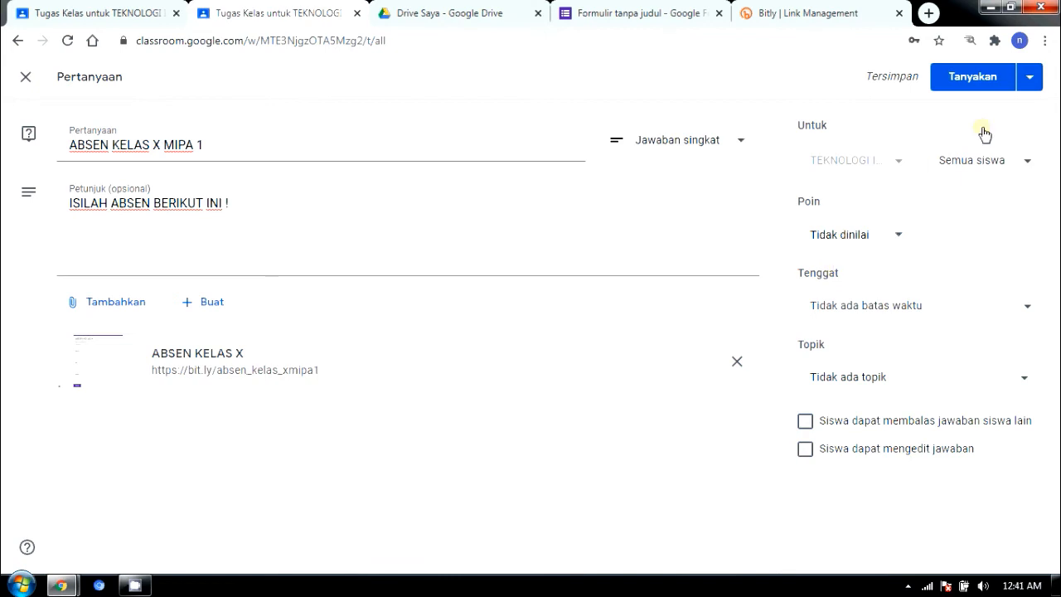
left_click(962, 86)
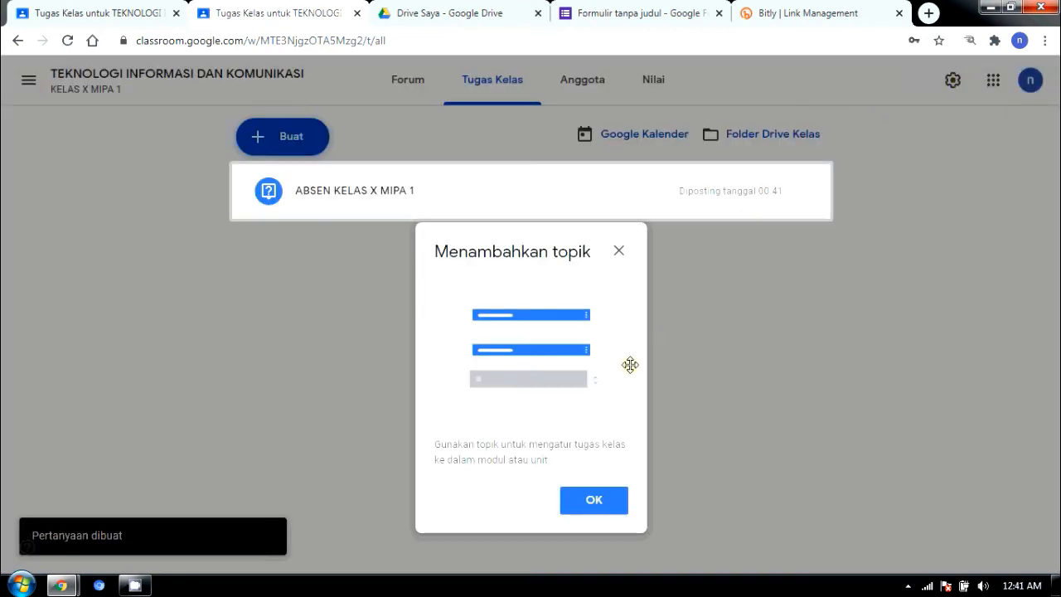
Step: Dismiss the adding-topics tip and expand the ABSEN KELAS X MIPA 1 question's details
left_click(583, 497)
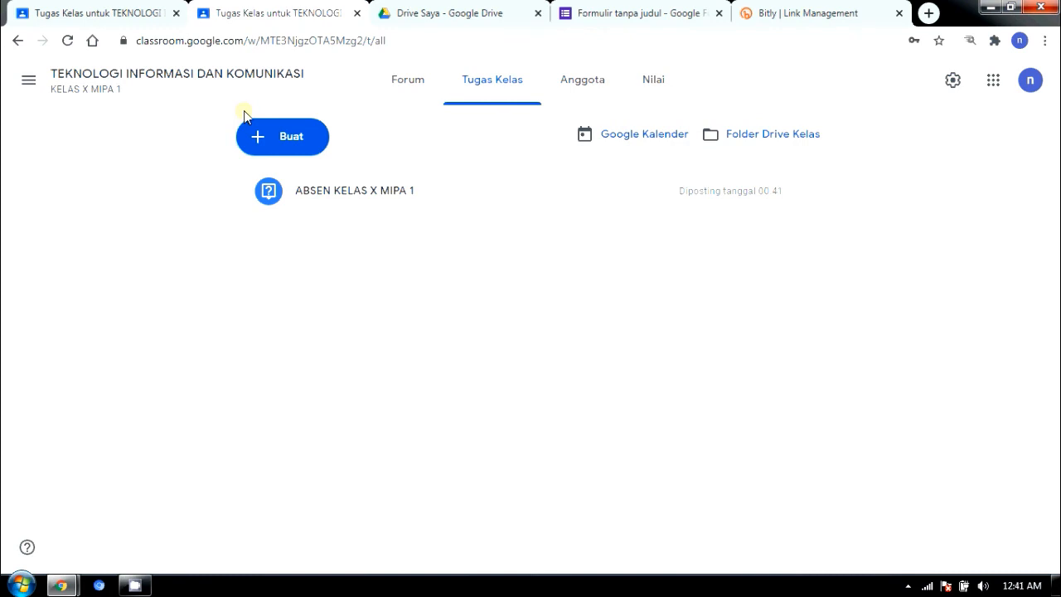
left_click(355, 192)
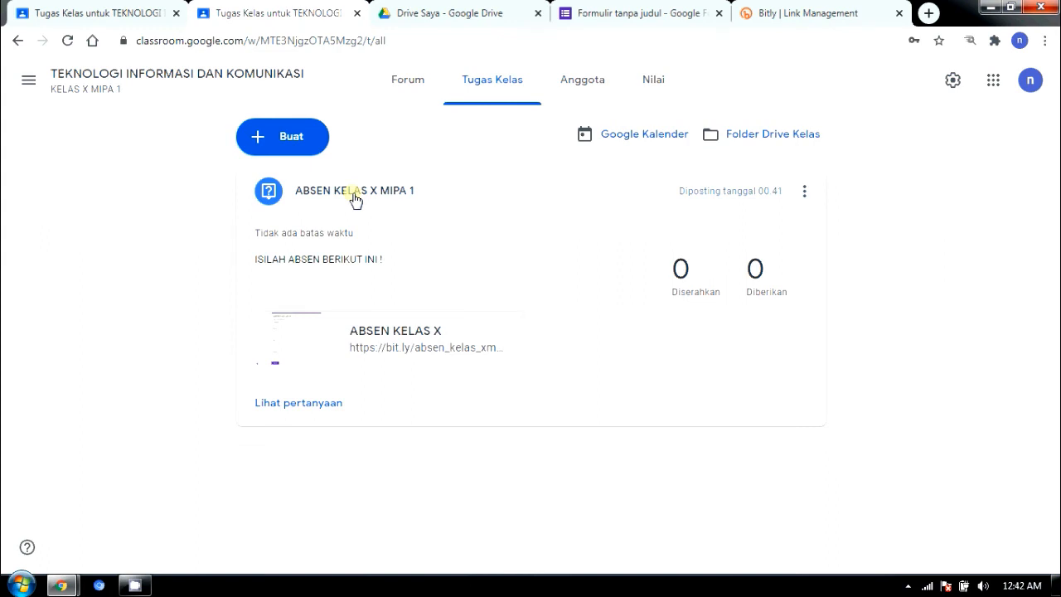
Step: Preview the attached ABSEN KELAS X form, then go to the classroom.google.com home page
left_click(352, 345)
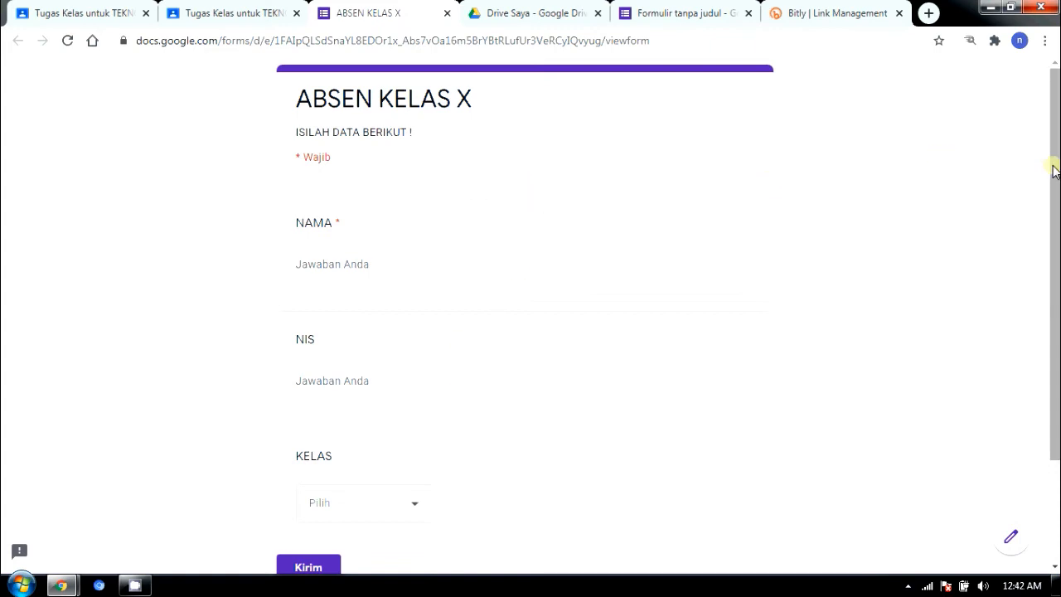
left_click_drag(1053, 169, 1028, 161)
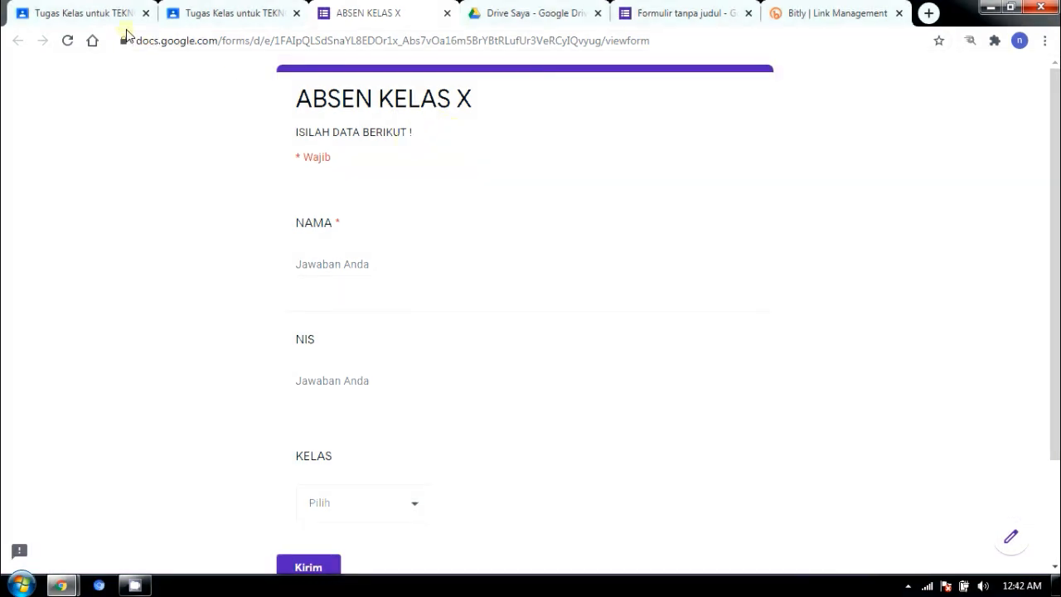
left_click(187, 41)
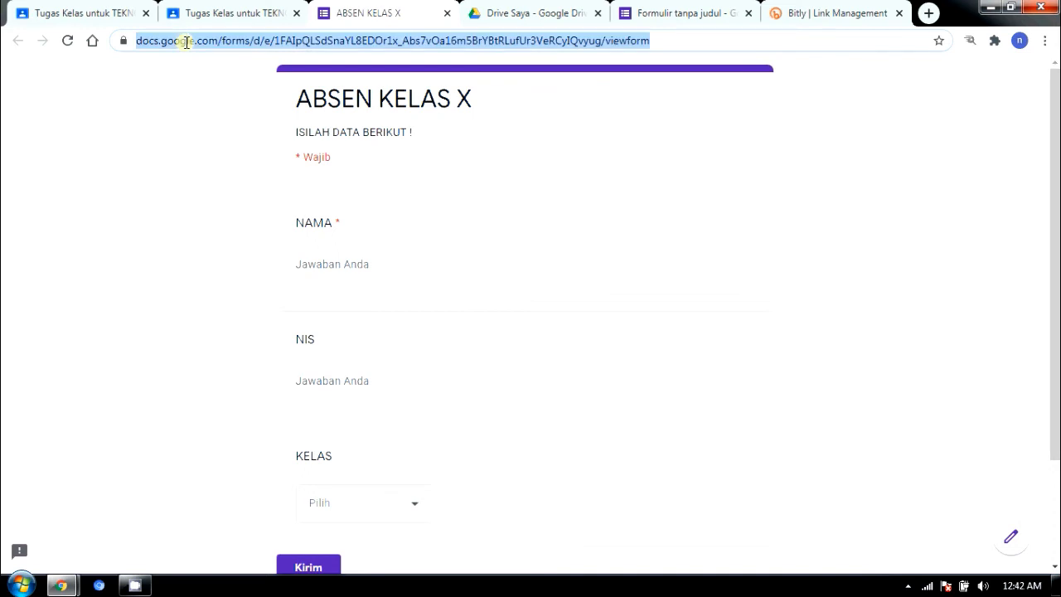
type("C")
key("Return")
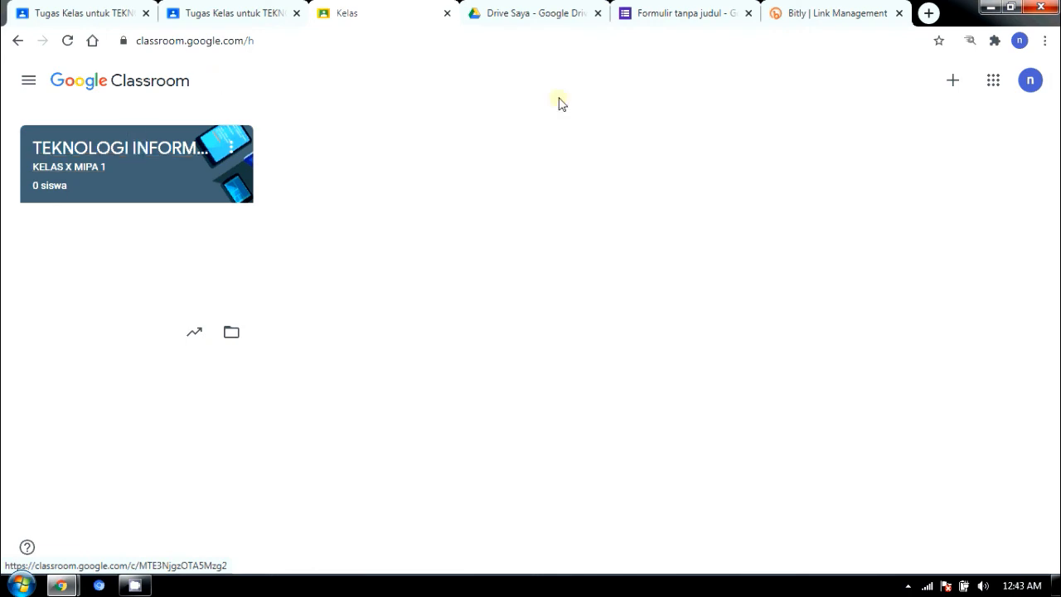
Step: Create class 'TEKNOLOGI INFORMASI DAN KOMUNIKASI' with section 'KELAS X MIPA 2', accepting the school-use notice
left_click(953, 83)
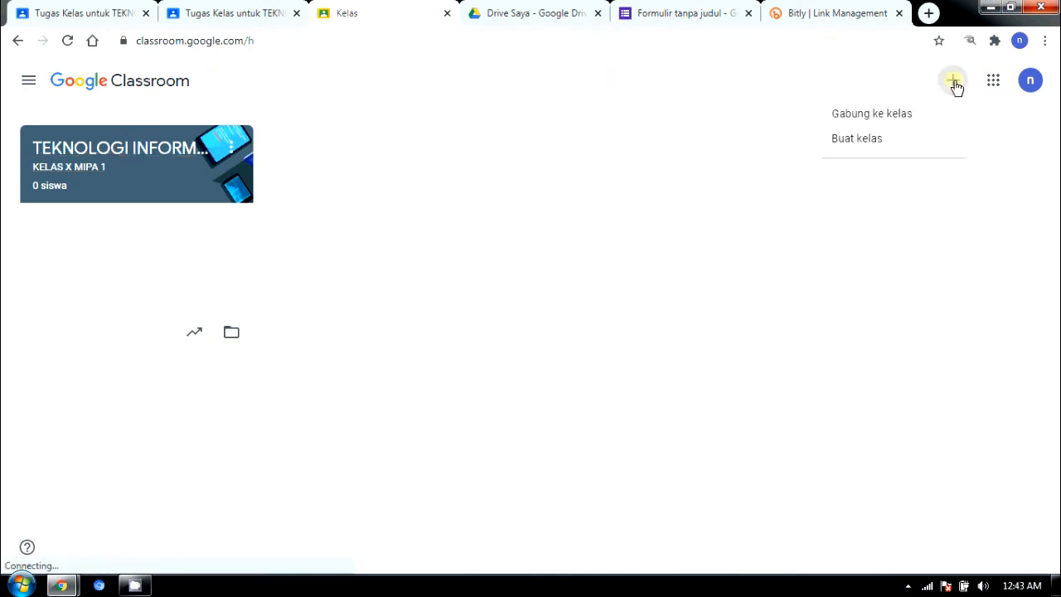
left_click(862, 140)
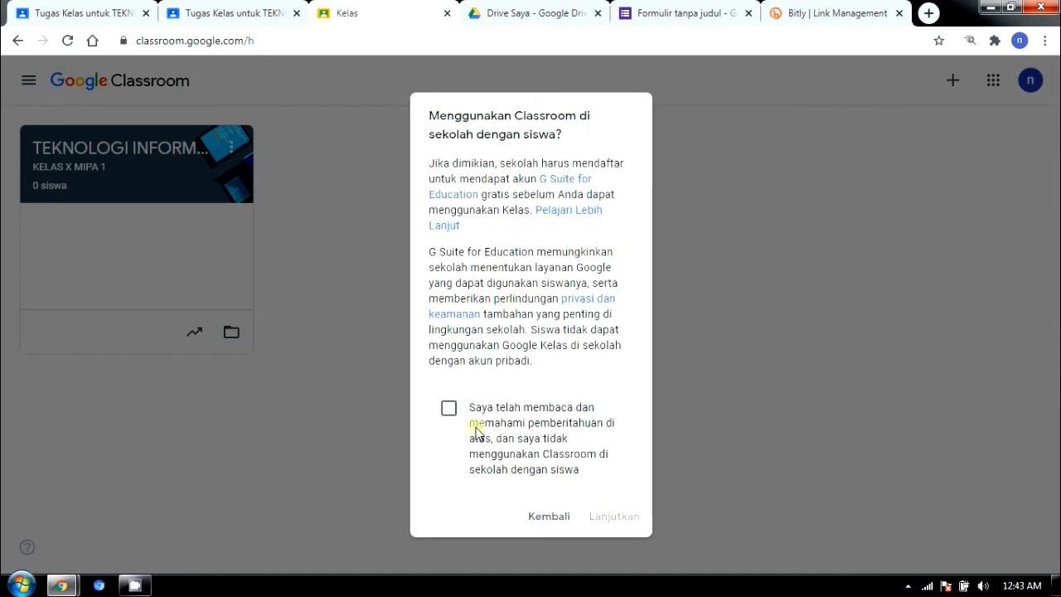
left_click(449, 408)
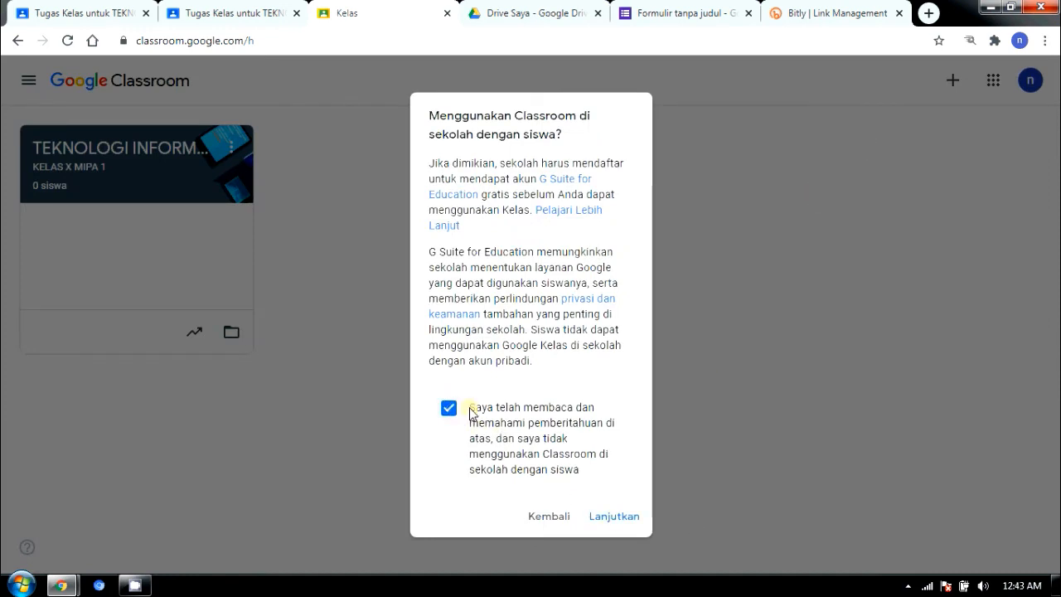
left_click(613, 517)
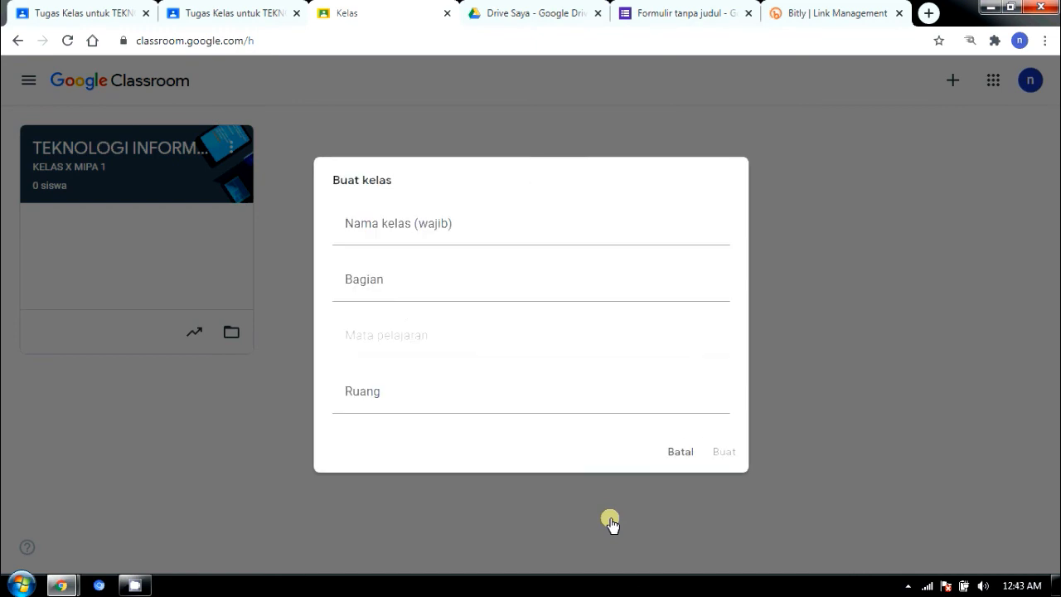
left_click(370, 234)
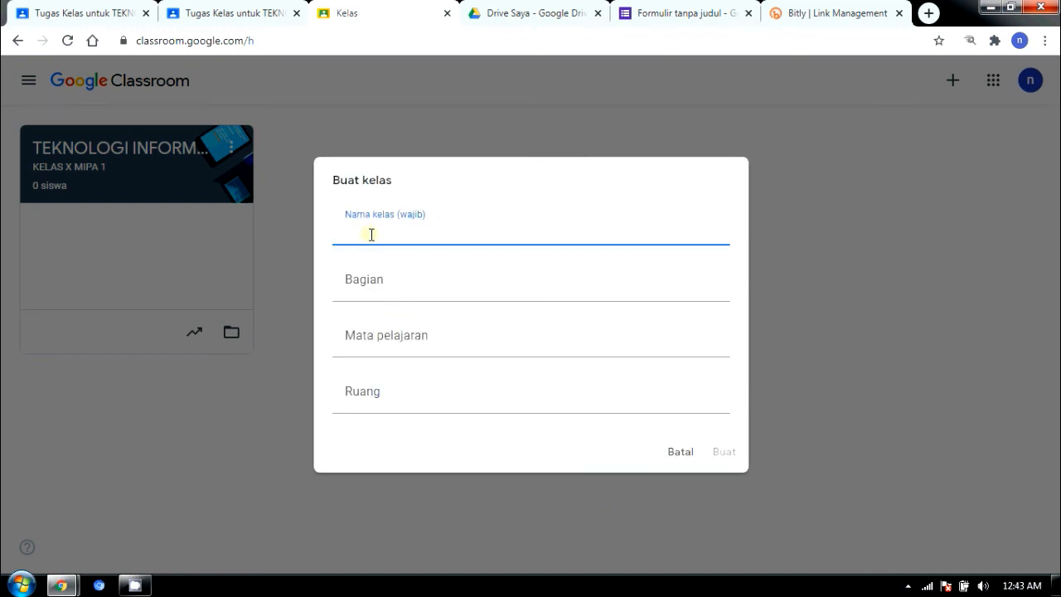
type("TEKNOLOGI")
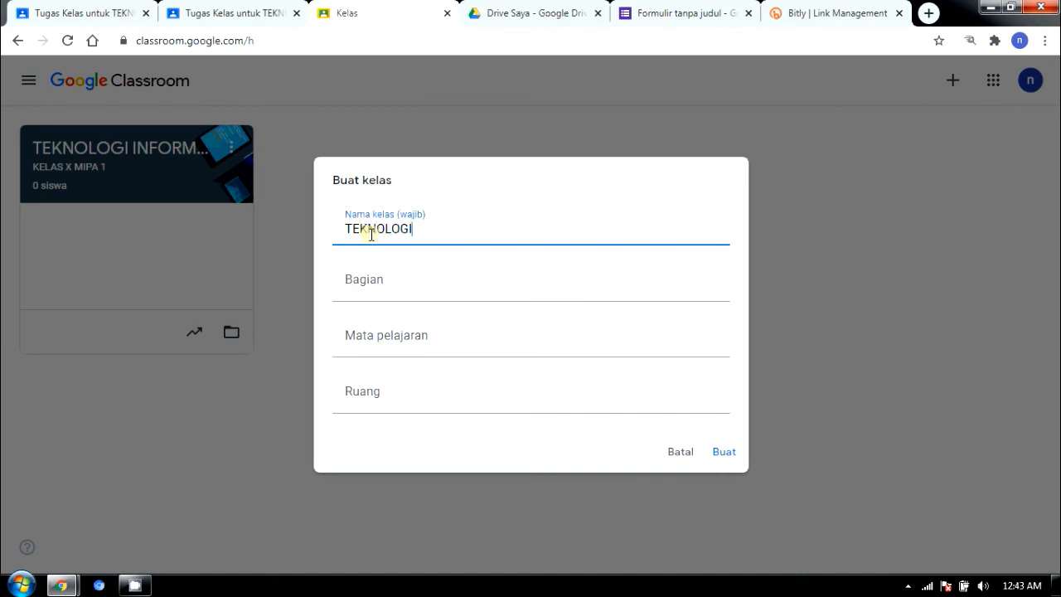
type(" INFORMASI DAN KOMUNIA")
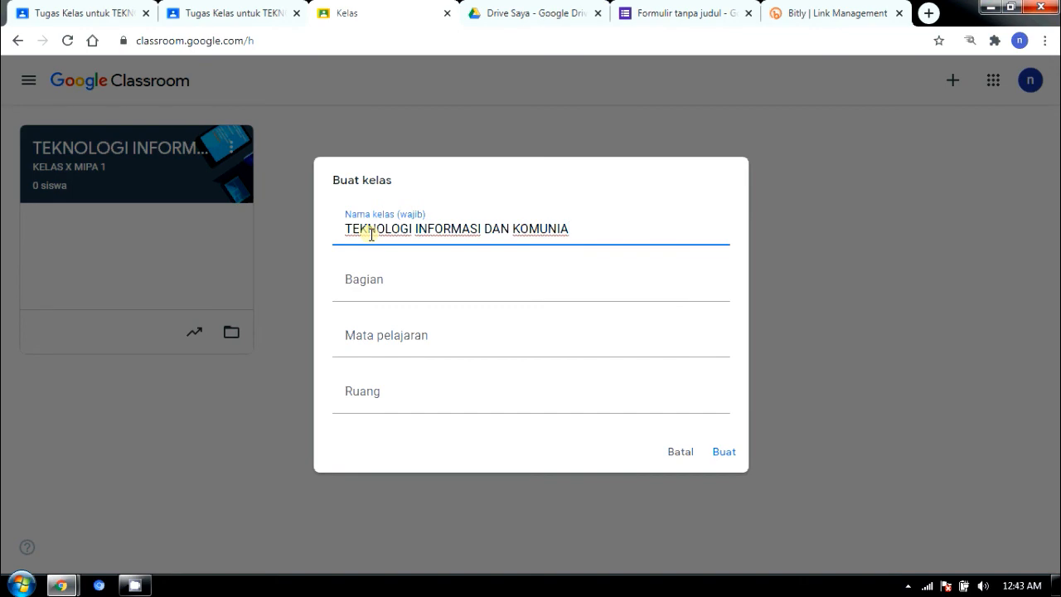
key("BackSpace")
type("KASI")
left_click(358, 283)
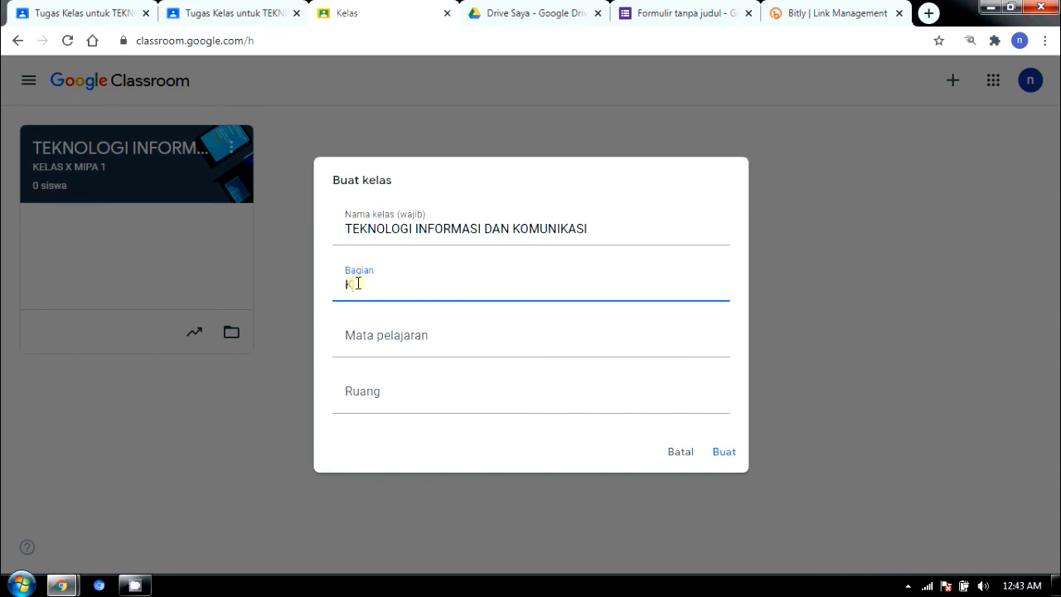
type("KELAS X MIPA")
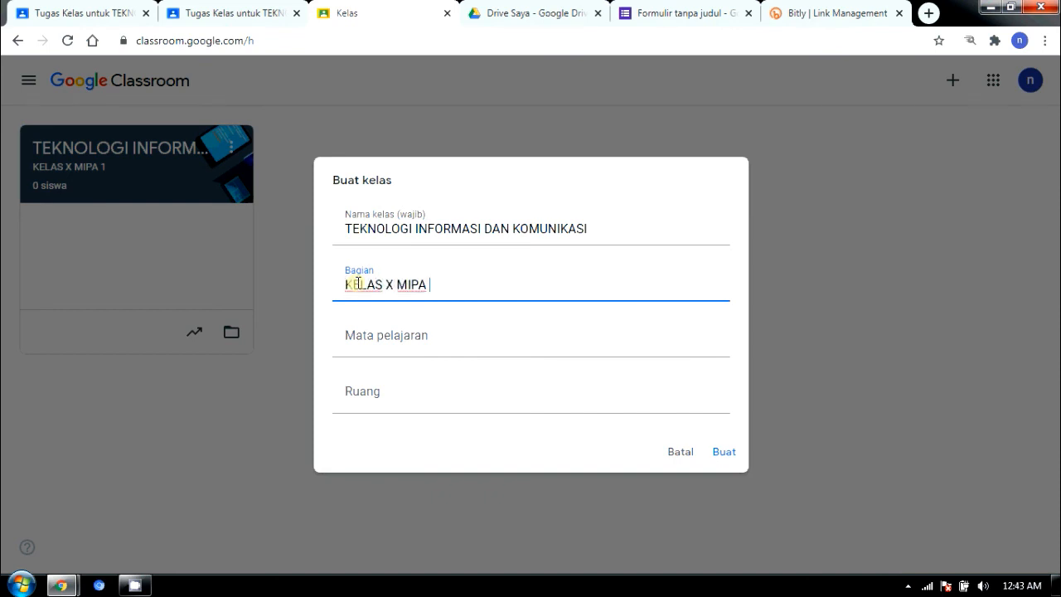
type(" 2")
left_click(722, 450)
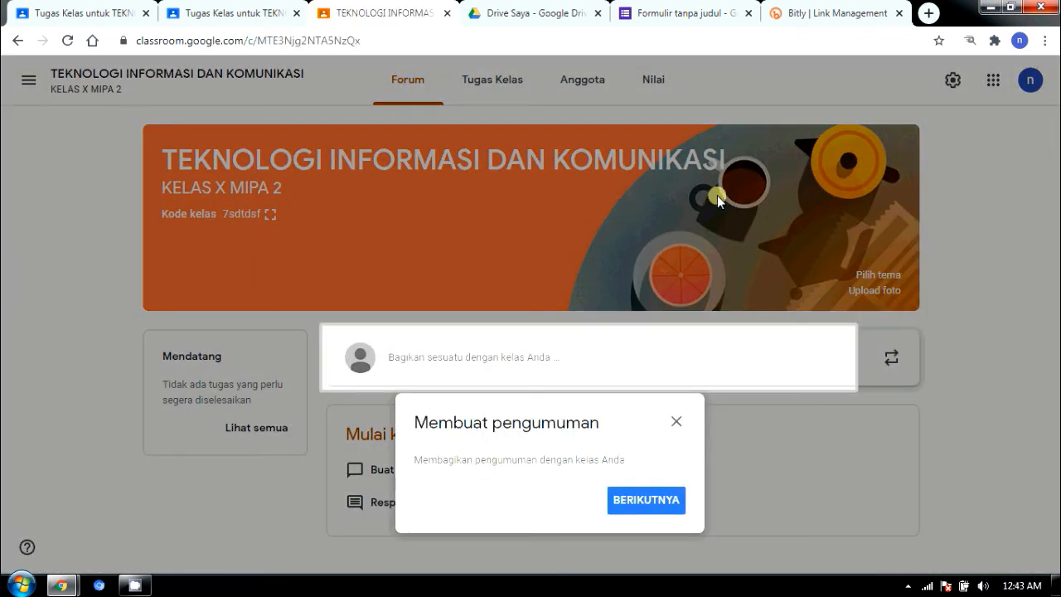
Step: Dismiss the announcement tip, skip uploading a banner photo, and open the class theme gallery
left_click(677, 423)
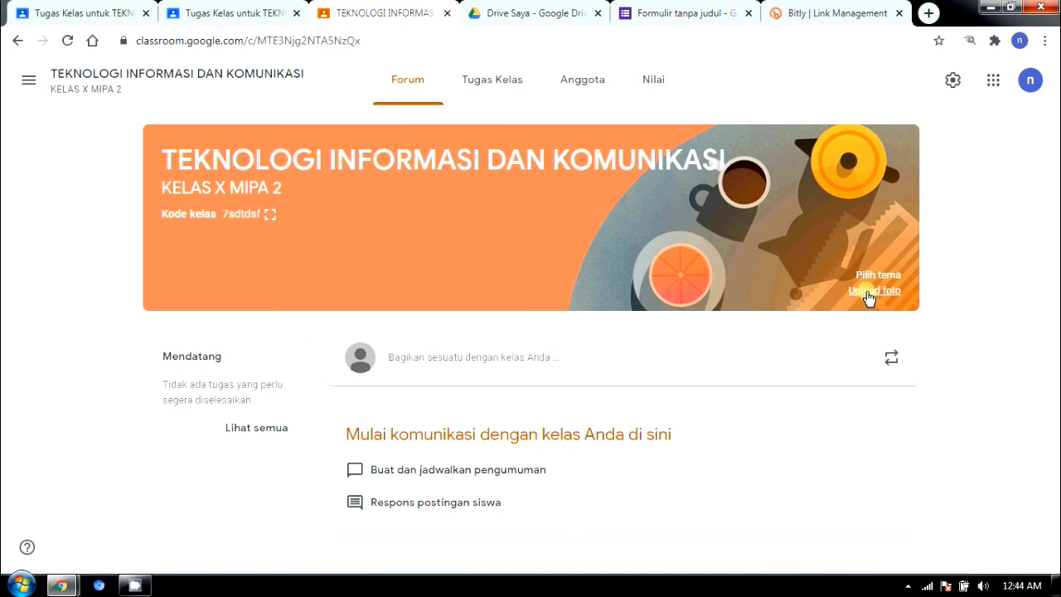
left_click(867, 292)
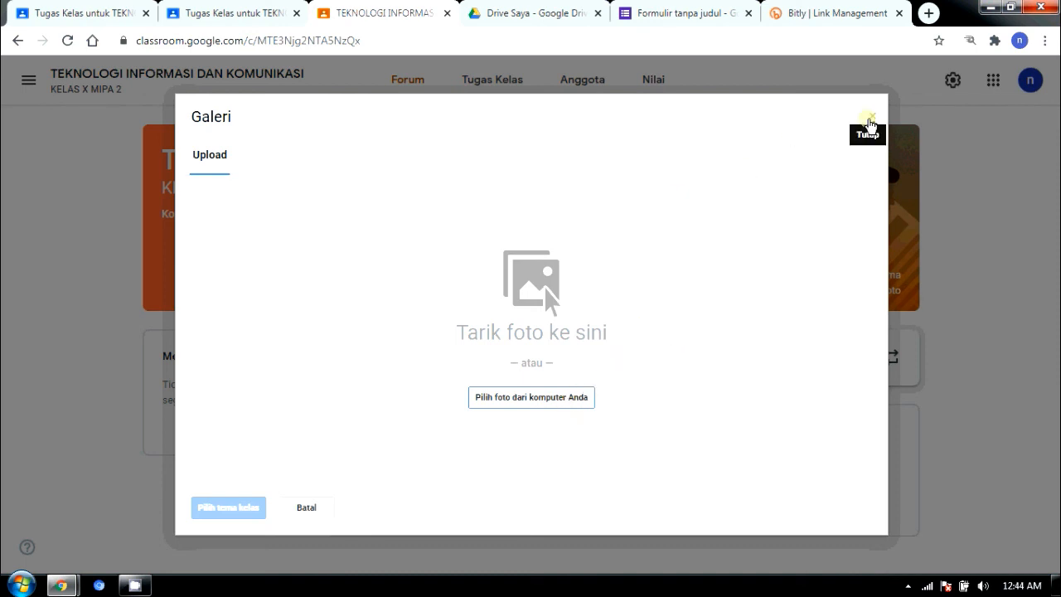
left_click(869, 119)
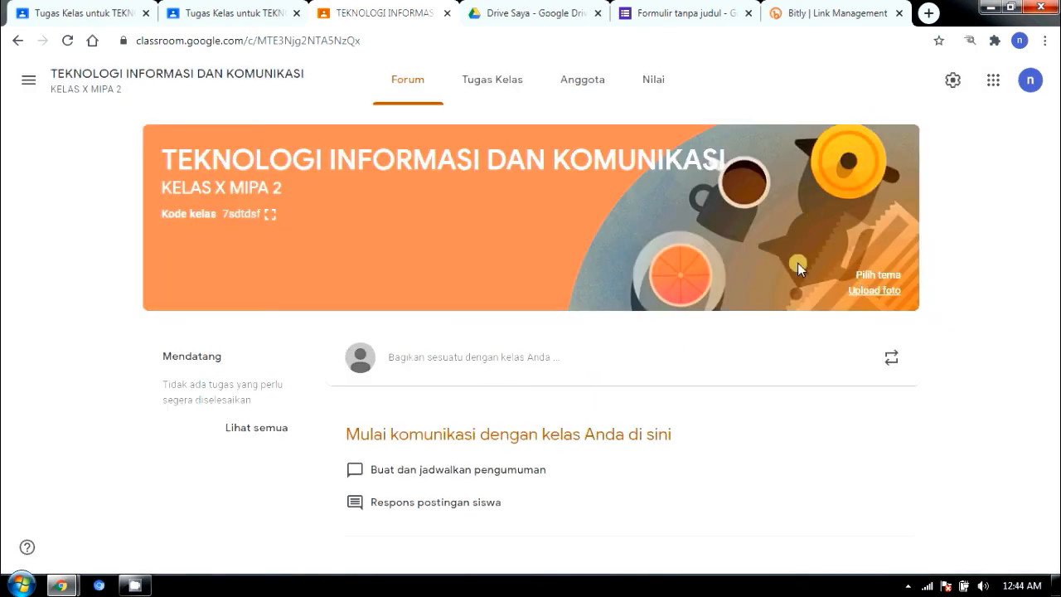
left_click(860, 274)
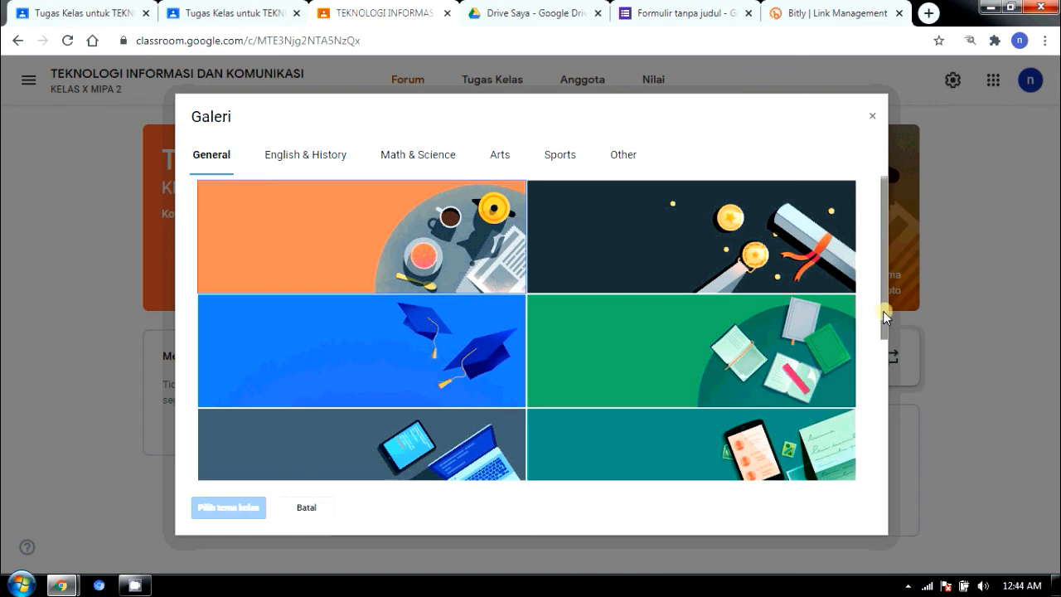
Step: Apply the teal phone-and-documents theme from the General gallery to KELAS X MIPA 2
left_click_drag(884, 318, 864, 452)
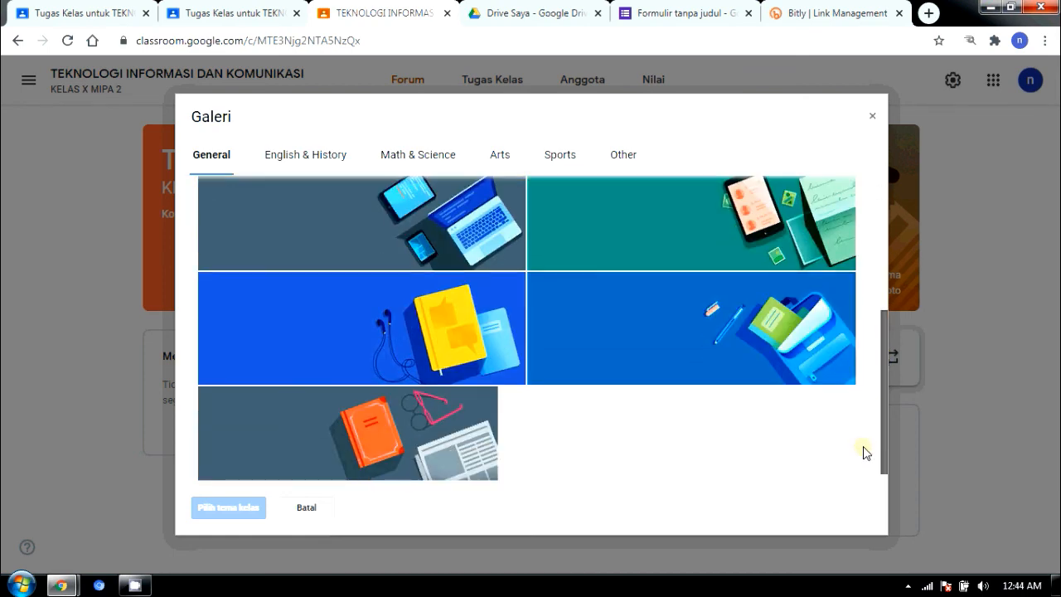
scroll(859, 442, "up", 1)
scroll(853, 407, "down", 1)
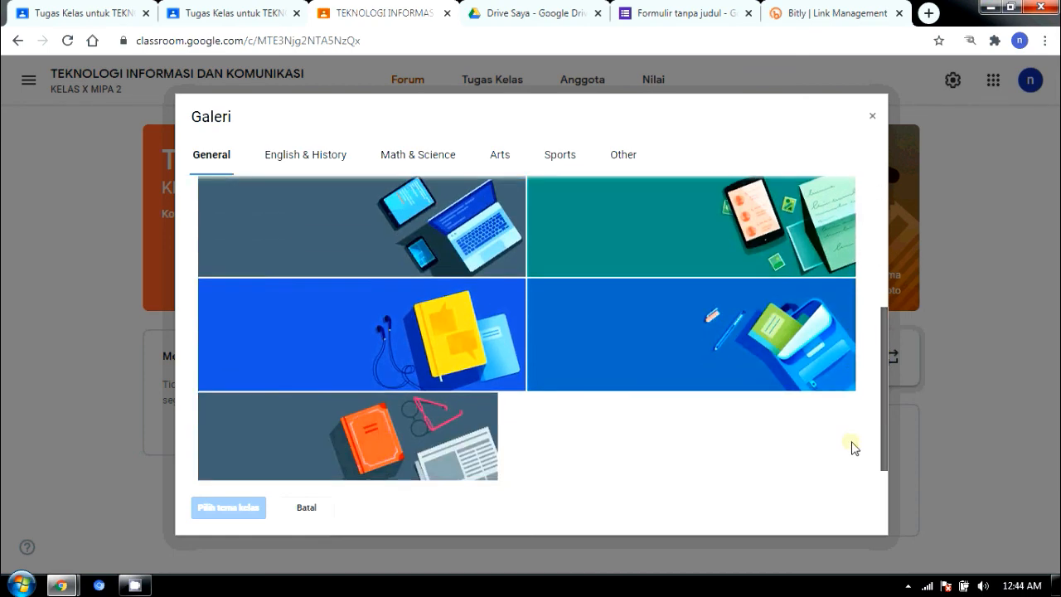
scroll(853, 442, "up", 2)
scroll(849, 366, "up", 2)
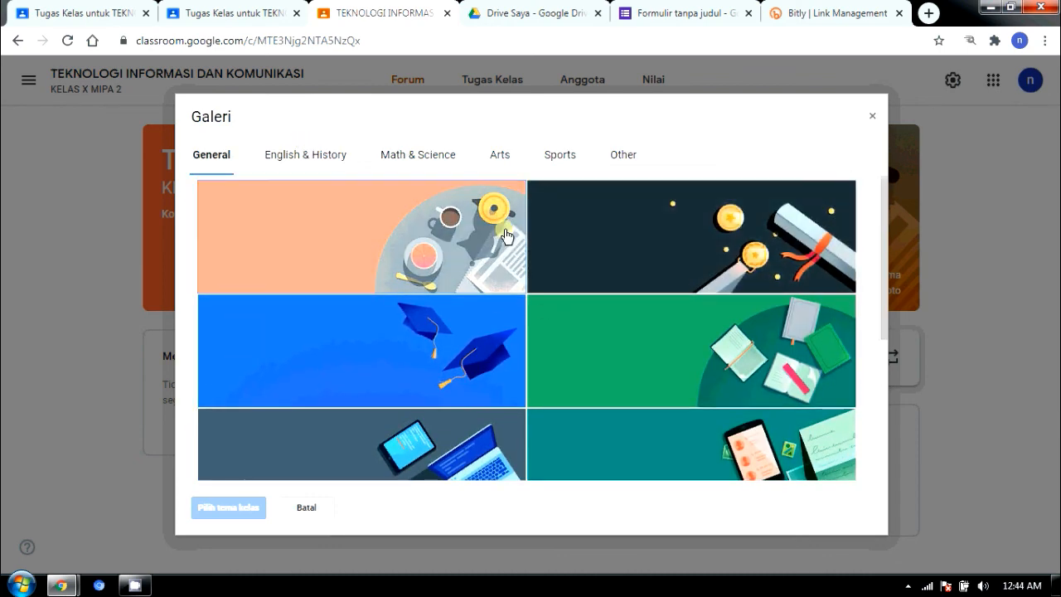
left_click(730, 439)
scroll(729, 439, "down", 1)
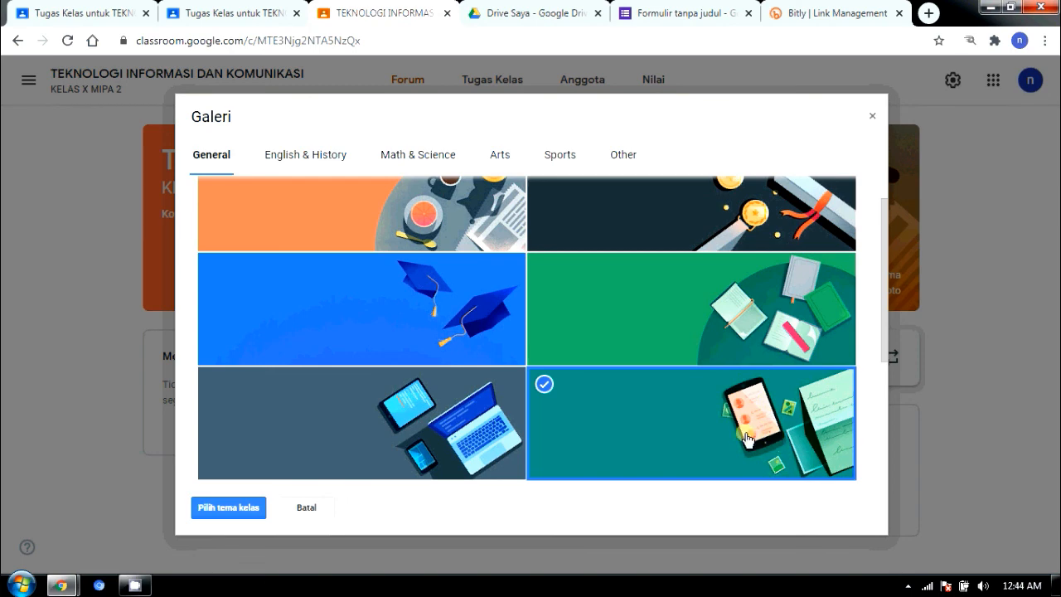
left_click(225, 509)
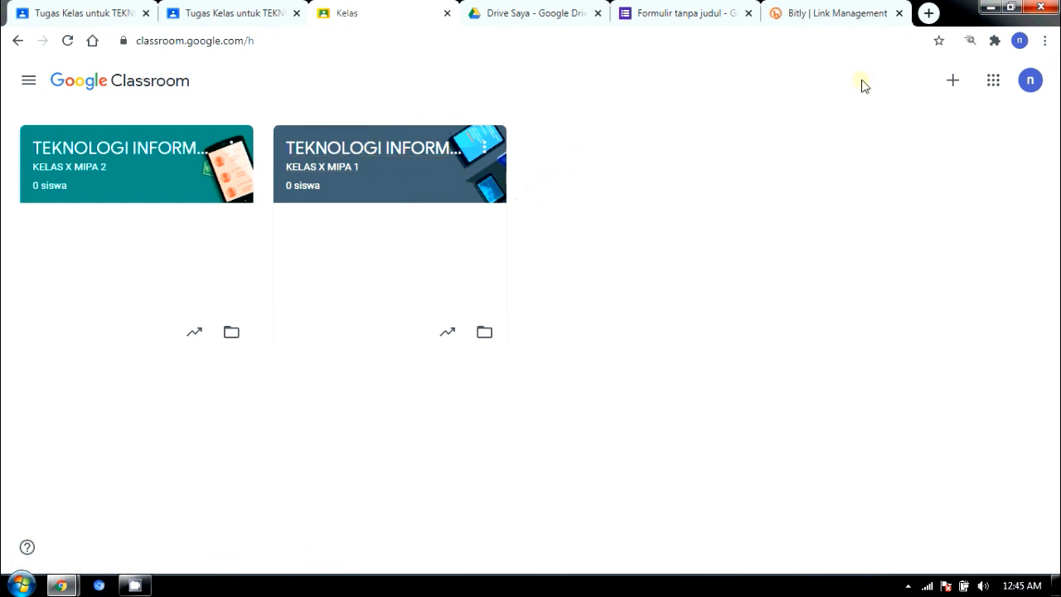
left_click(952, 80)
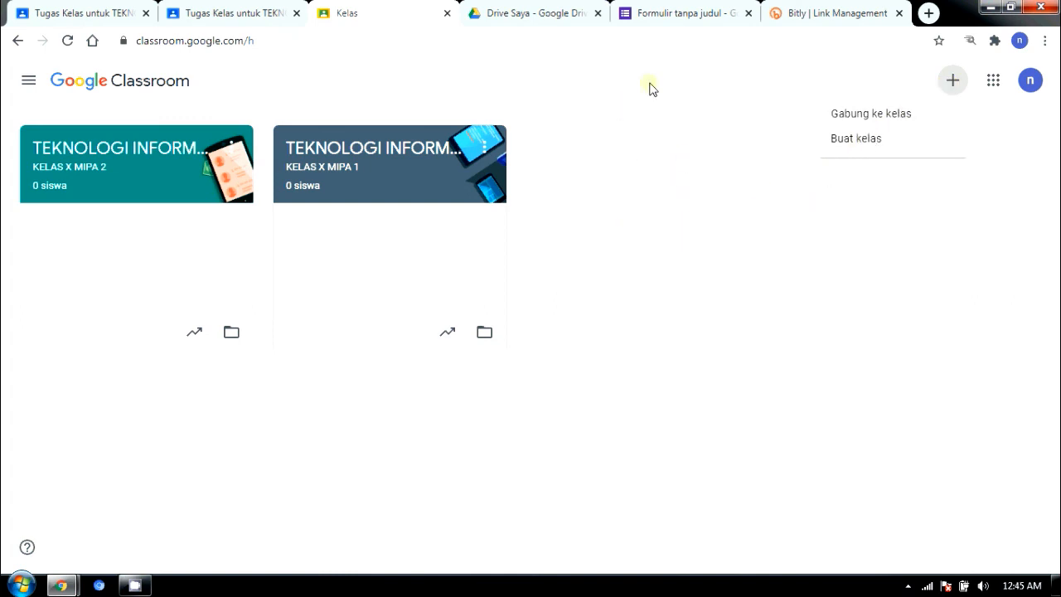
left_click(573, 170)
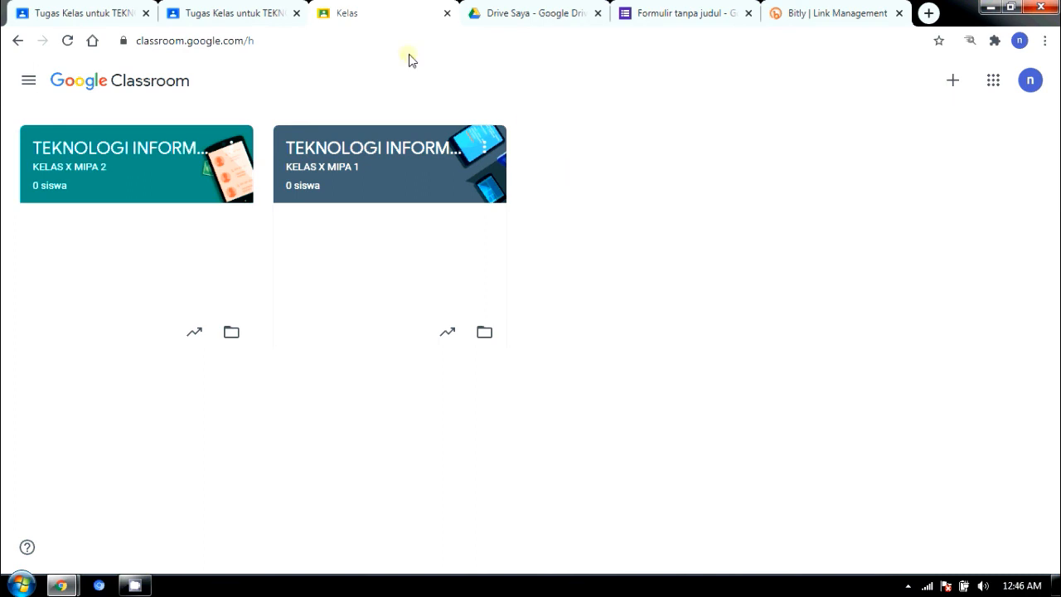